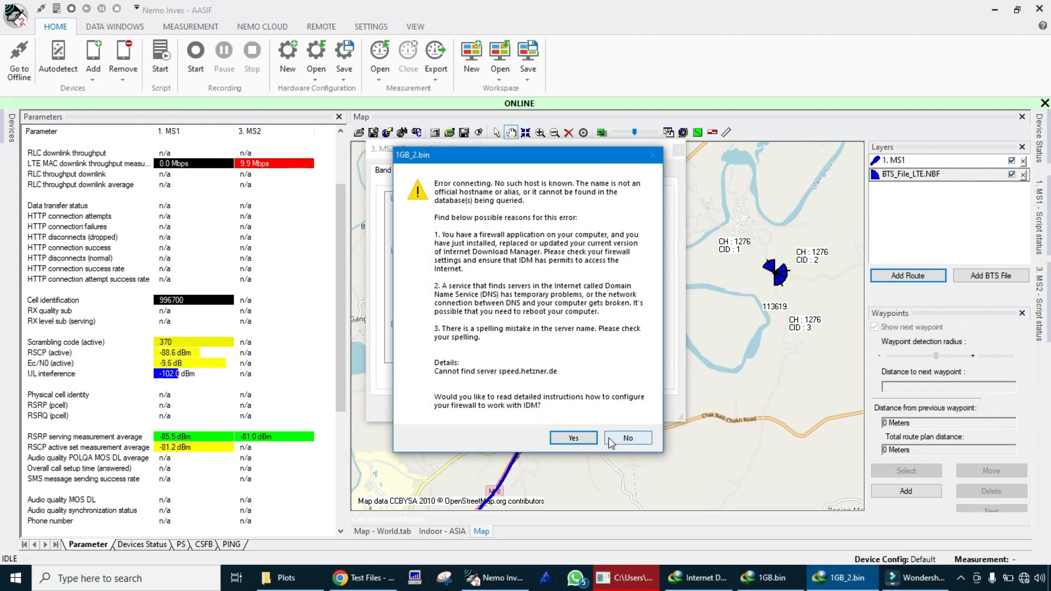
- Decline the firewall instructions offered for both failed downloads and close the MS2 Forcing Functions dialog
click(626, 437)
click(626, 438)
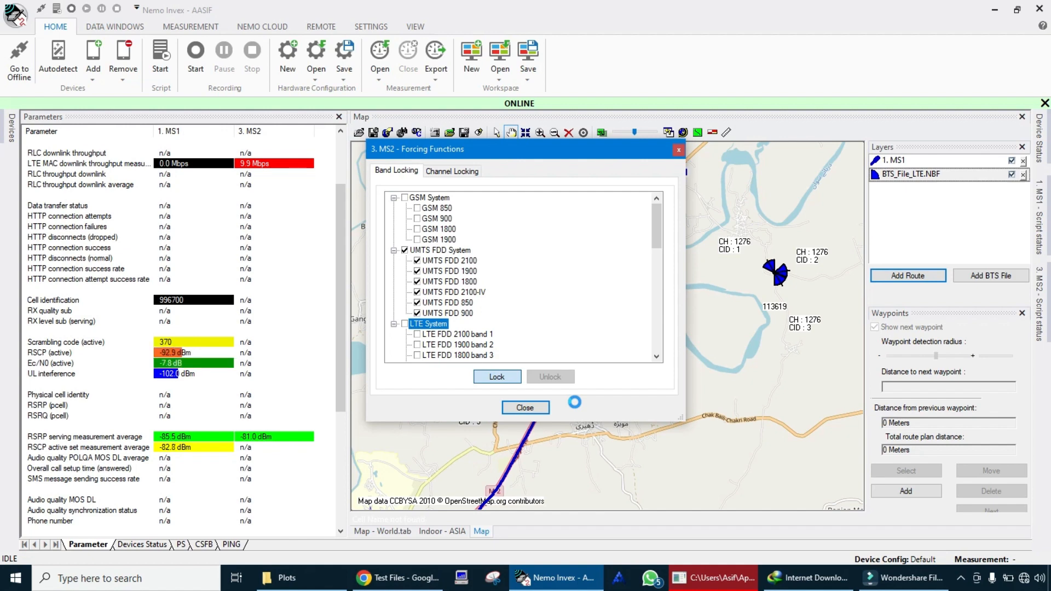
click(526, 407)
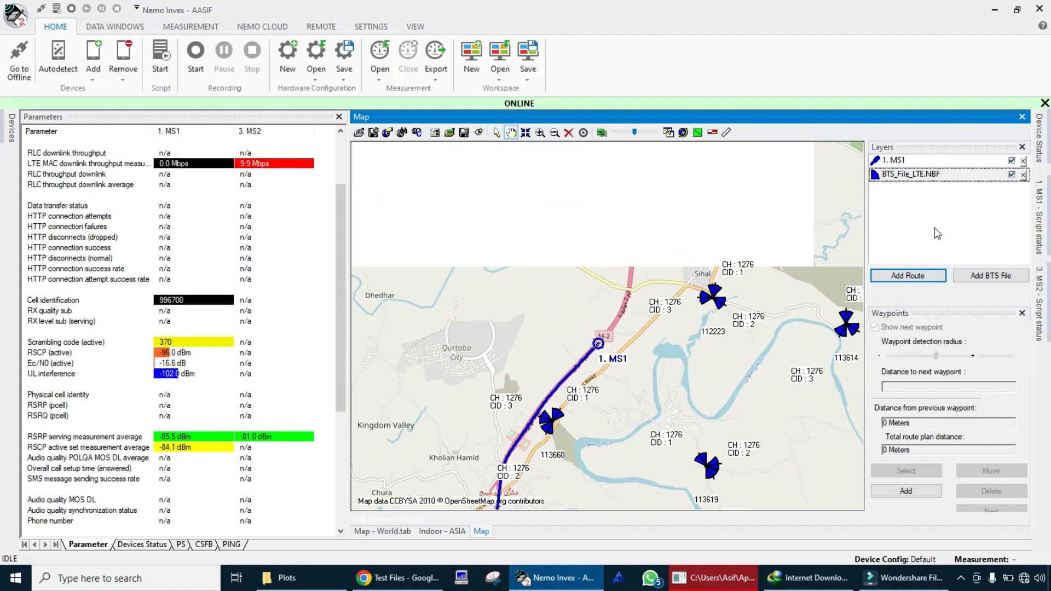
- Browse for BTS_File_LTE.NBF in the BTS Files folder and add it to the map as a base station file
click(967, 274)
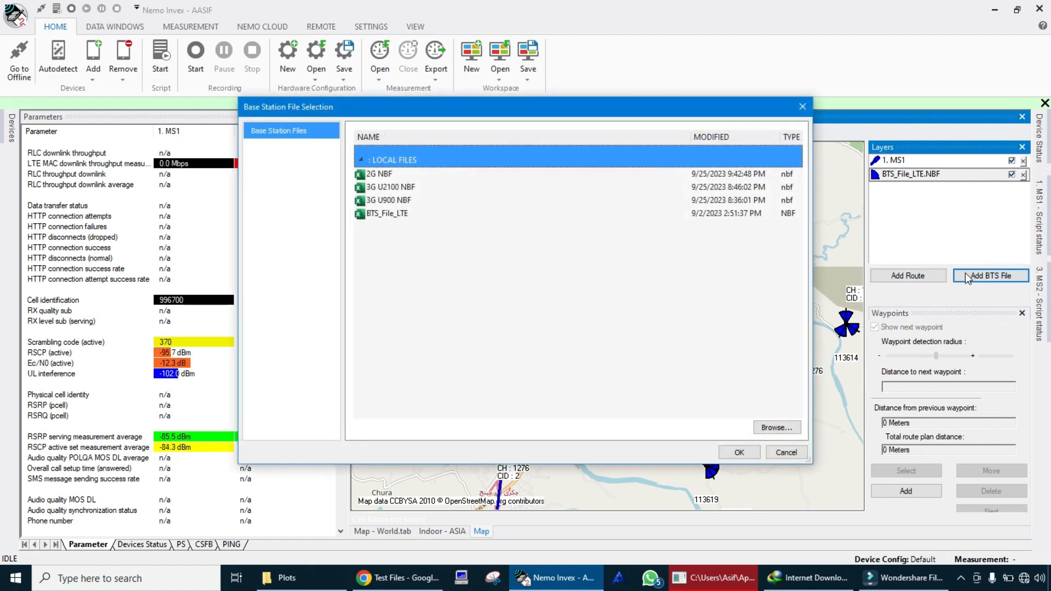
click(783, 426)
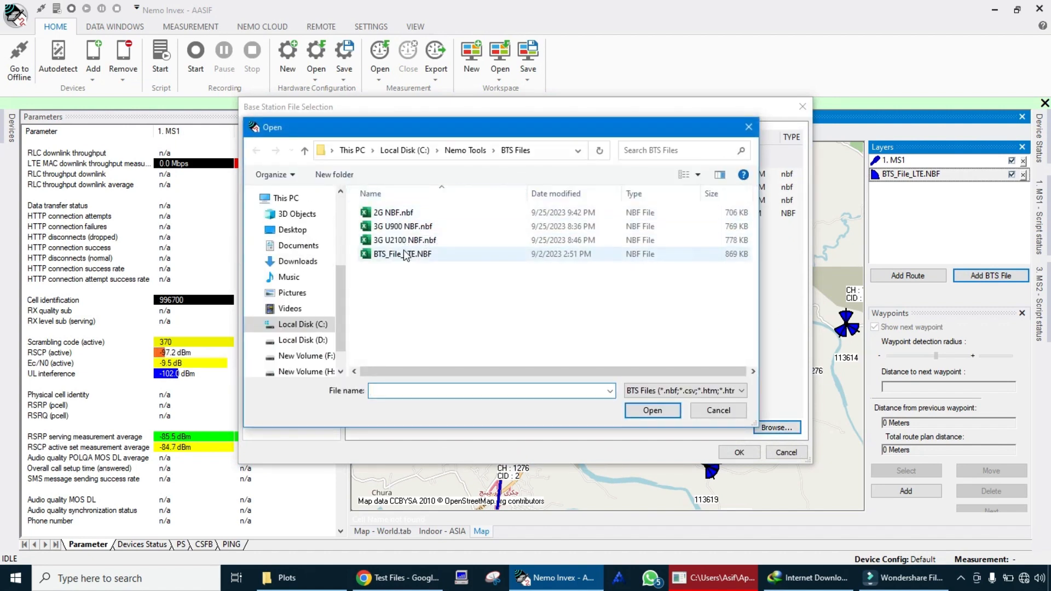
double_click(407, 255)
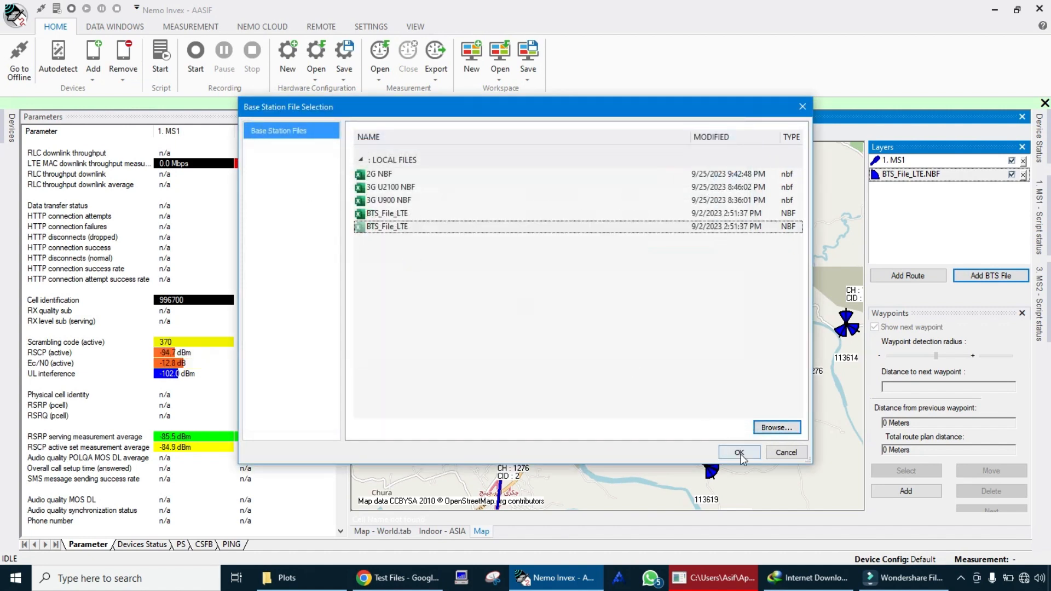
click(739, 452)
- Set MS1 and MS2 to Connected for the new base station layer and remove the duplicate BTS_File_LTE.NBF layer
click(671, 361)
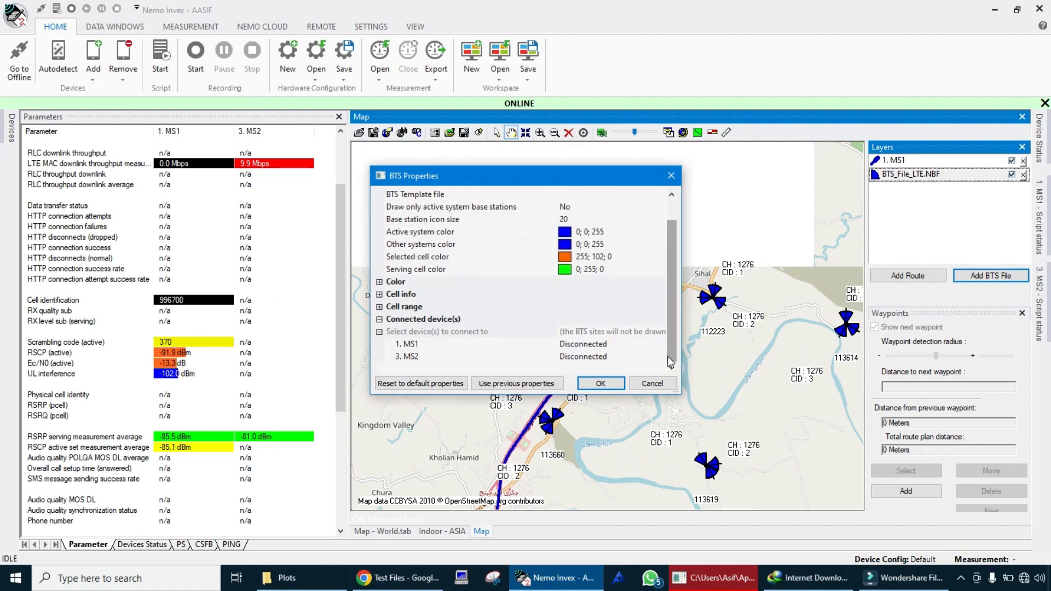
double_click(606, 345)
click(610, 357)
double_click(608, 357)
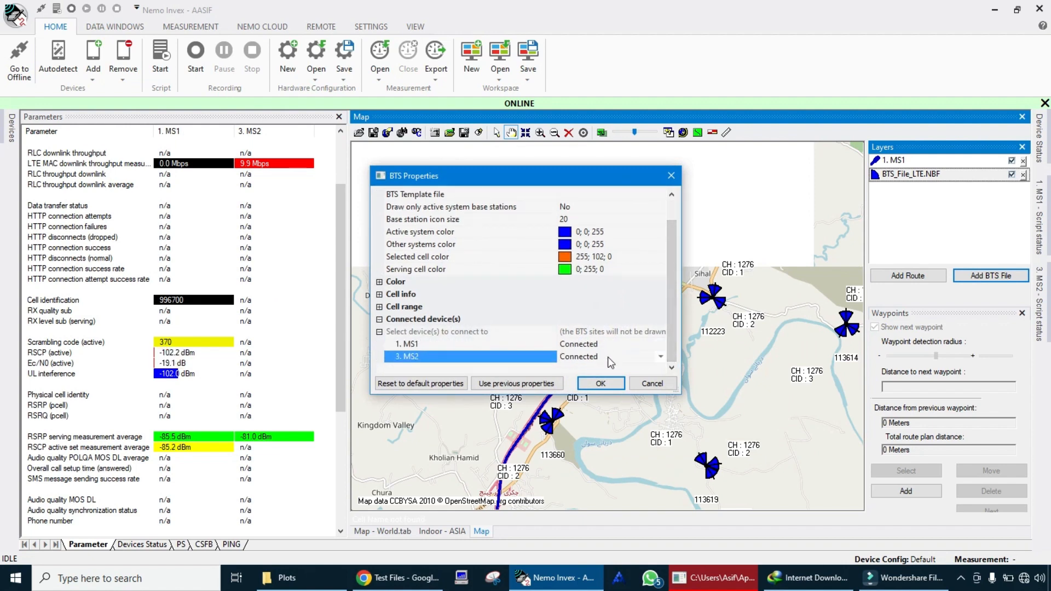
click(600, 383)
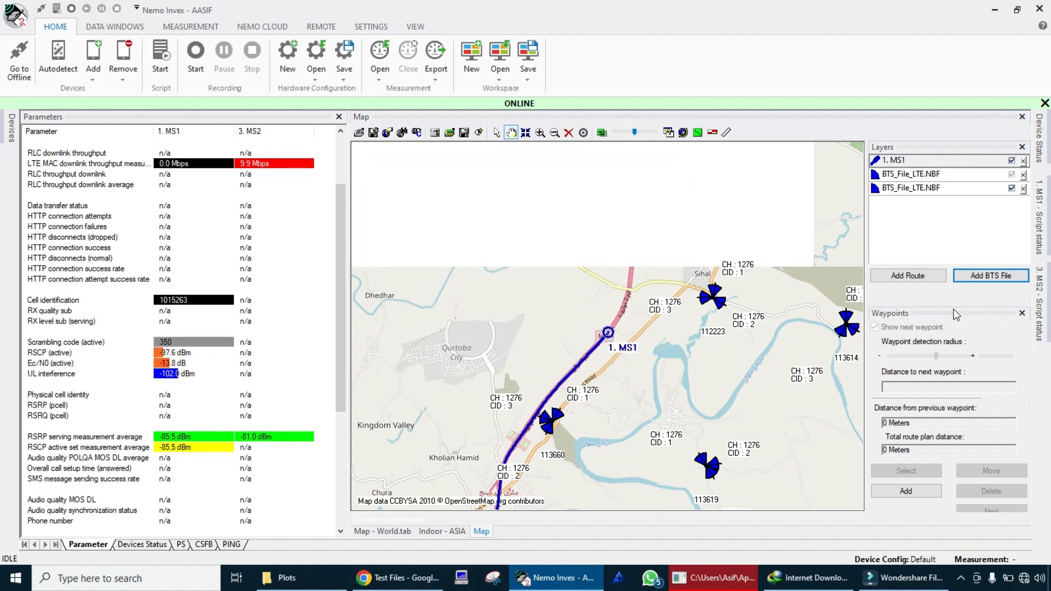
click(1023, 174)
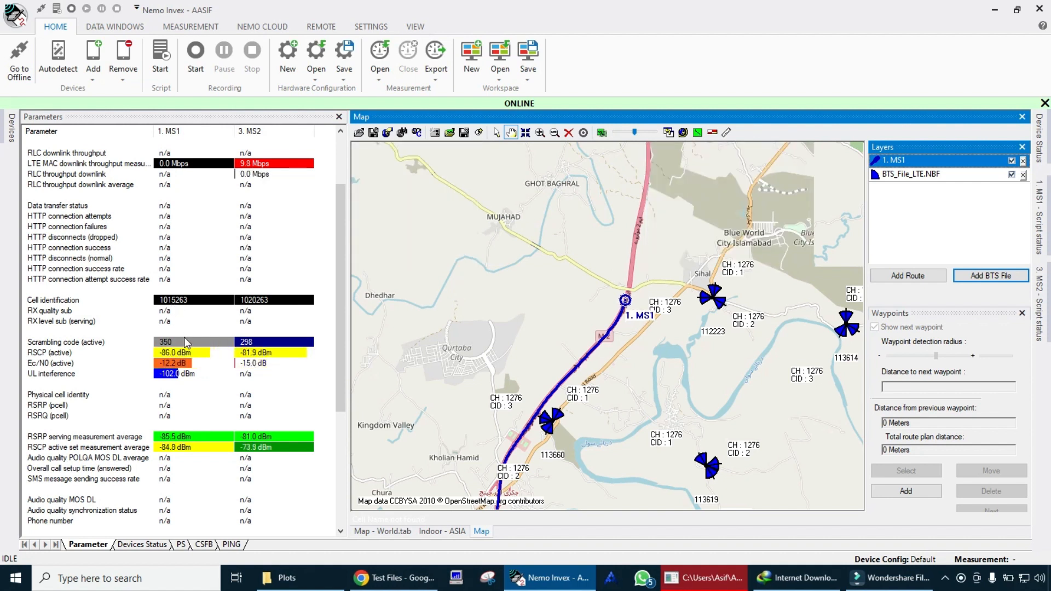
- Switch to Internet Download Manager, resume the 1GB.bin and 1GB_2.bin downloads, and minimize its windows
click(714, 580)
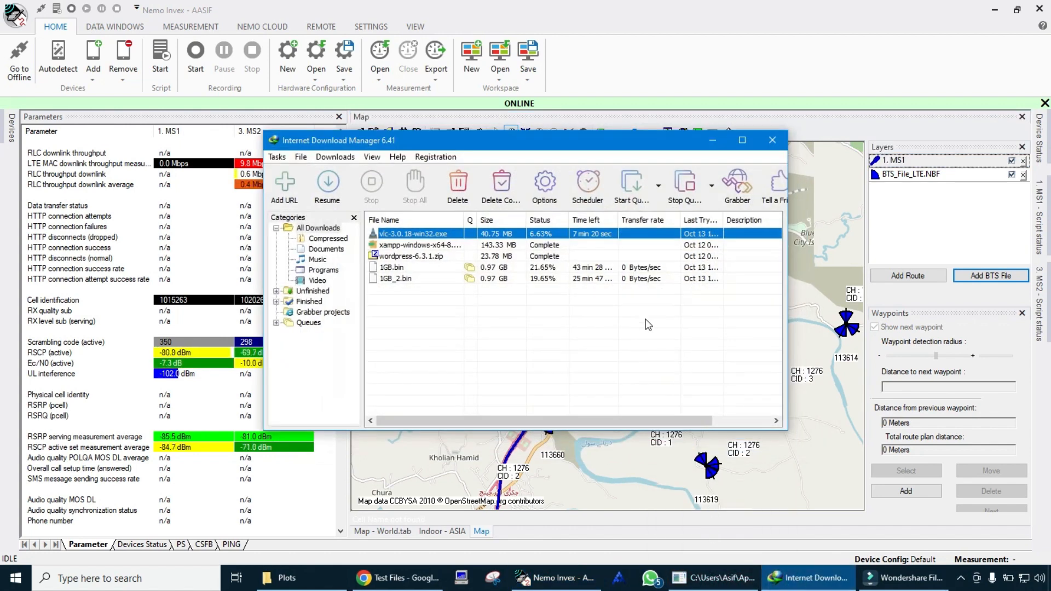
click(614, 268)
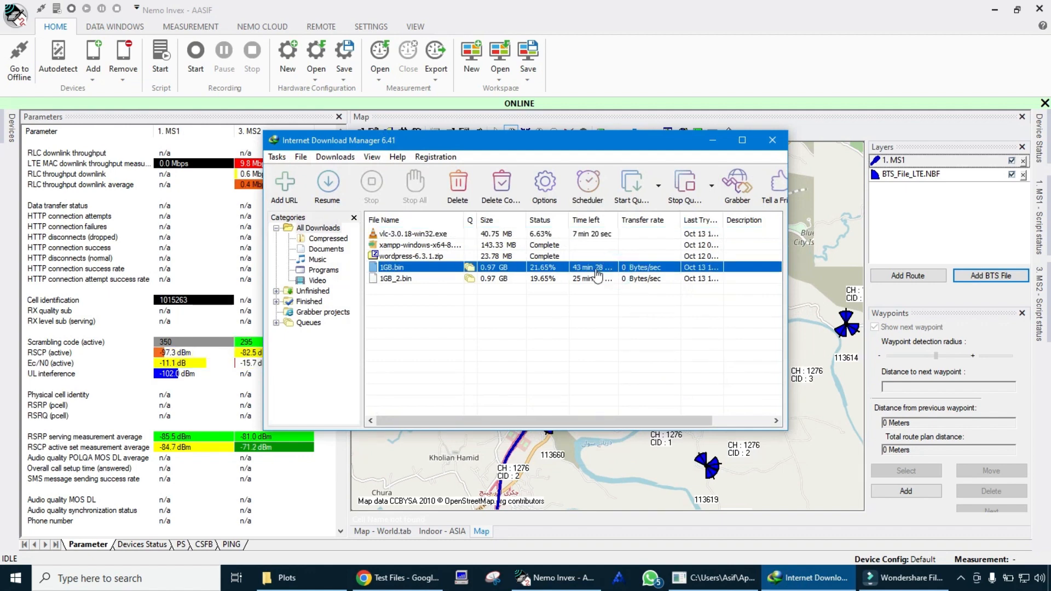
click(324, 189)
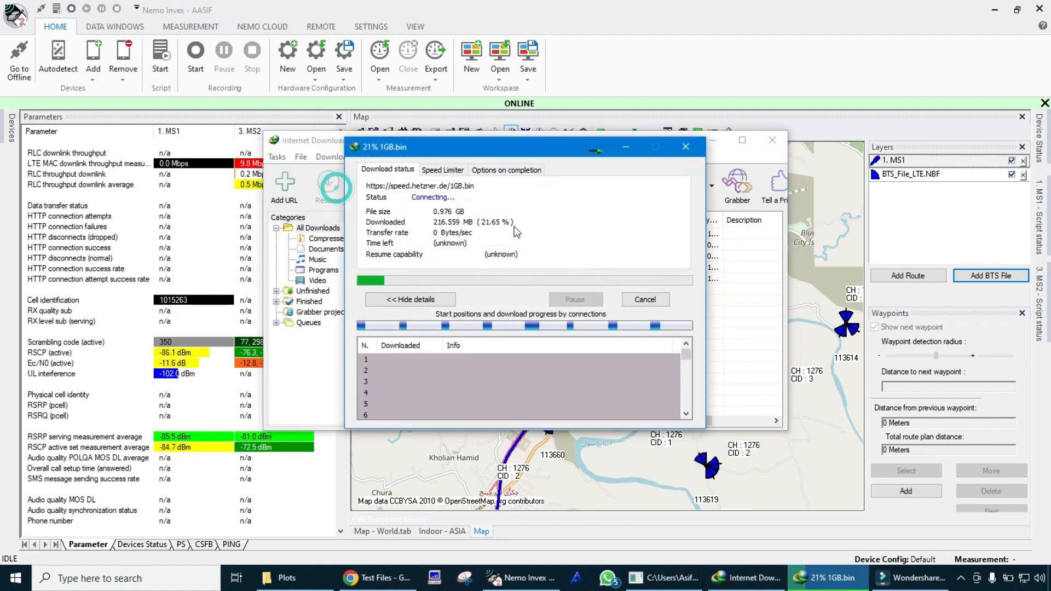
click(645, 300)
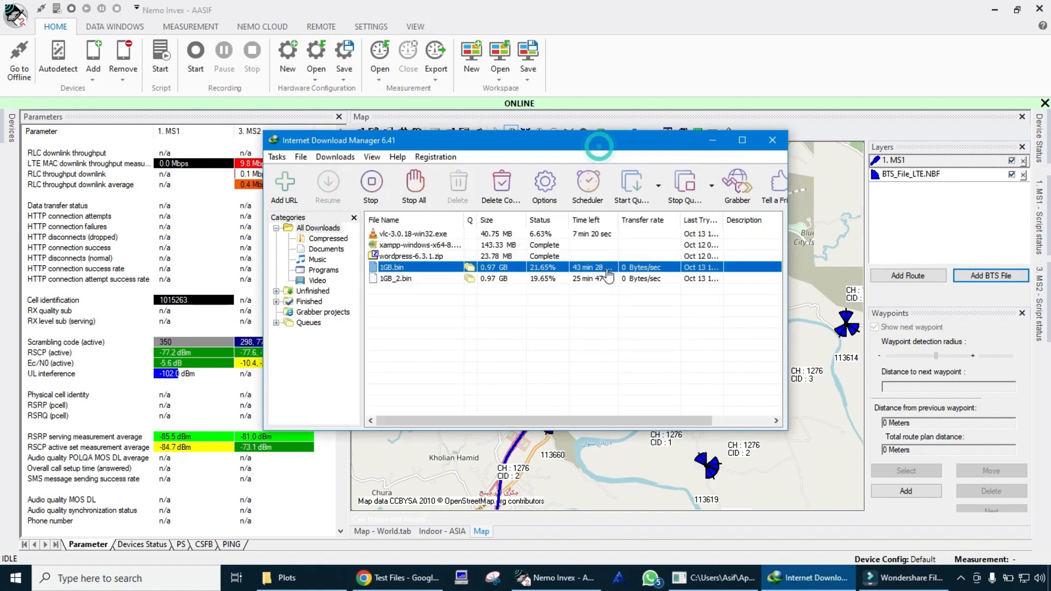
click(609, 282)
click(329, 186)
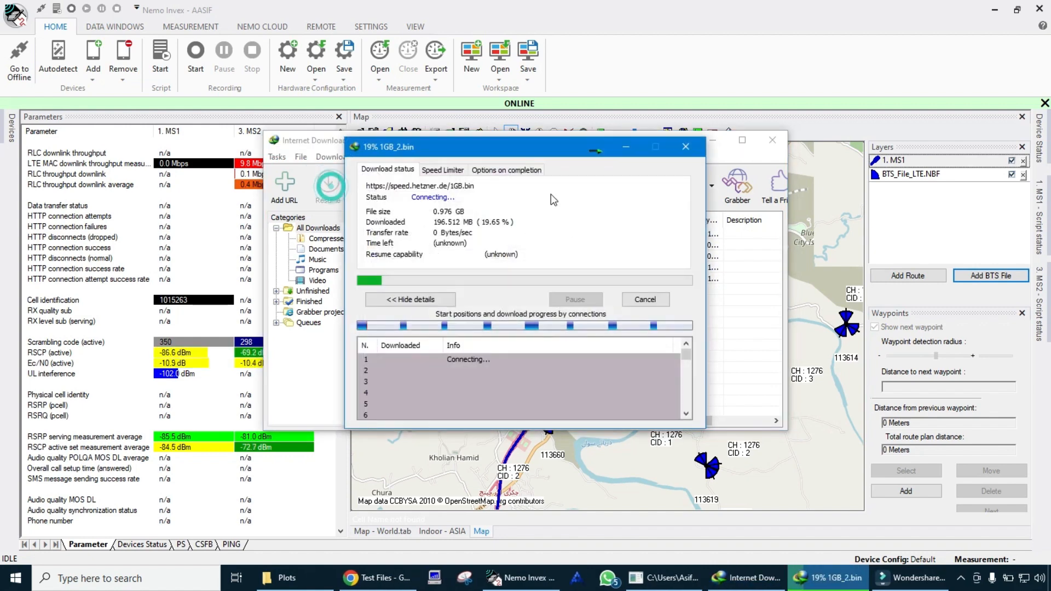
click(595, 150)
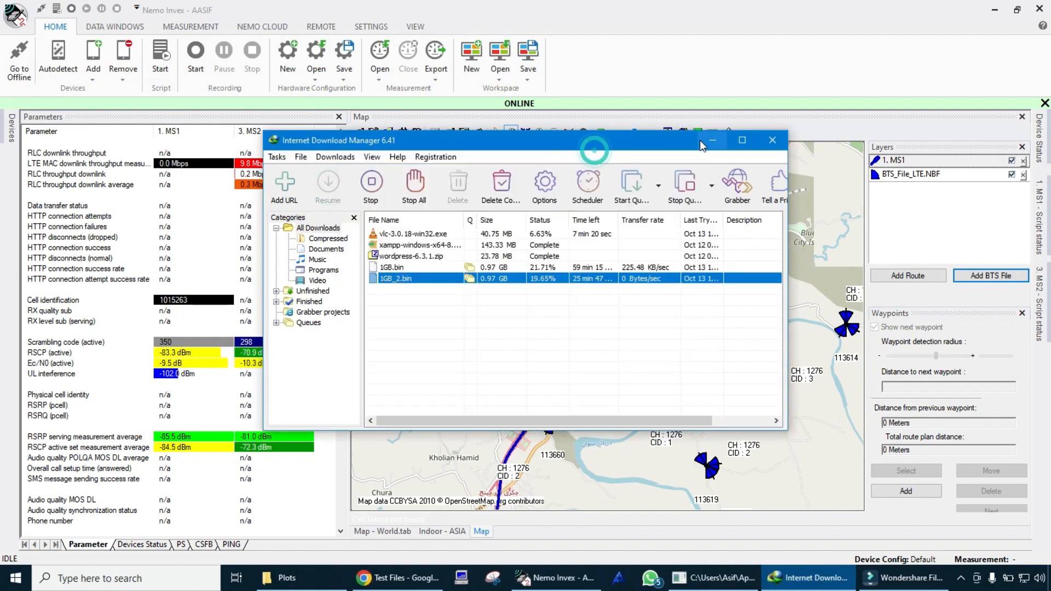
click(711, 140)
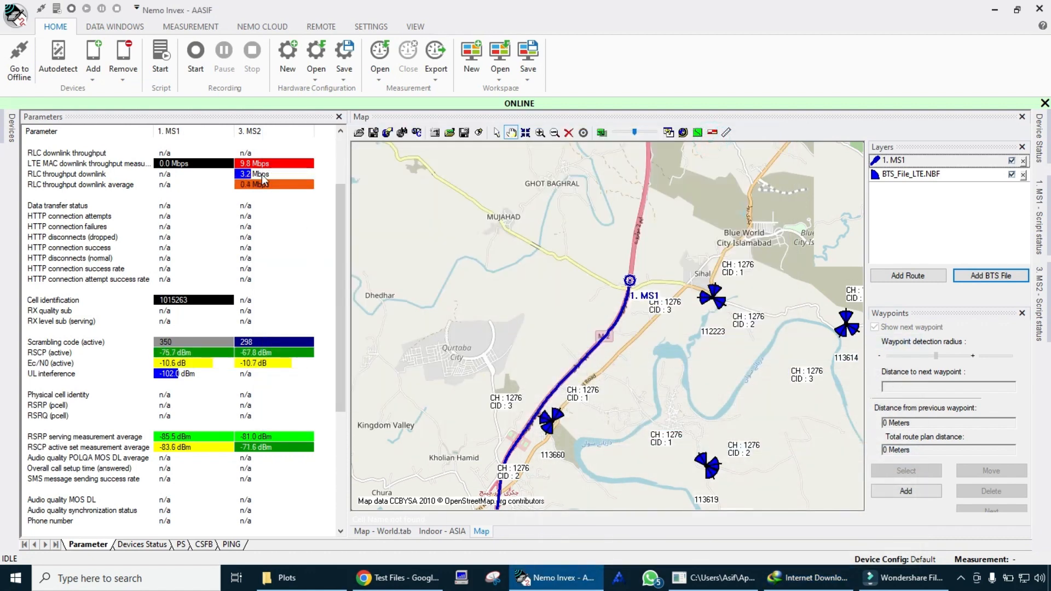
- Bring the motorway section ahead of MS1 into the map view and start recording the measurement
drag(619, 258, 589, 330)
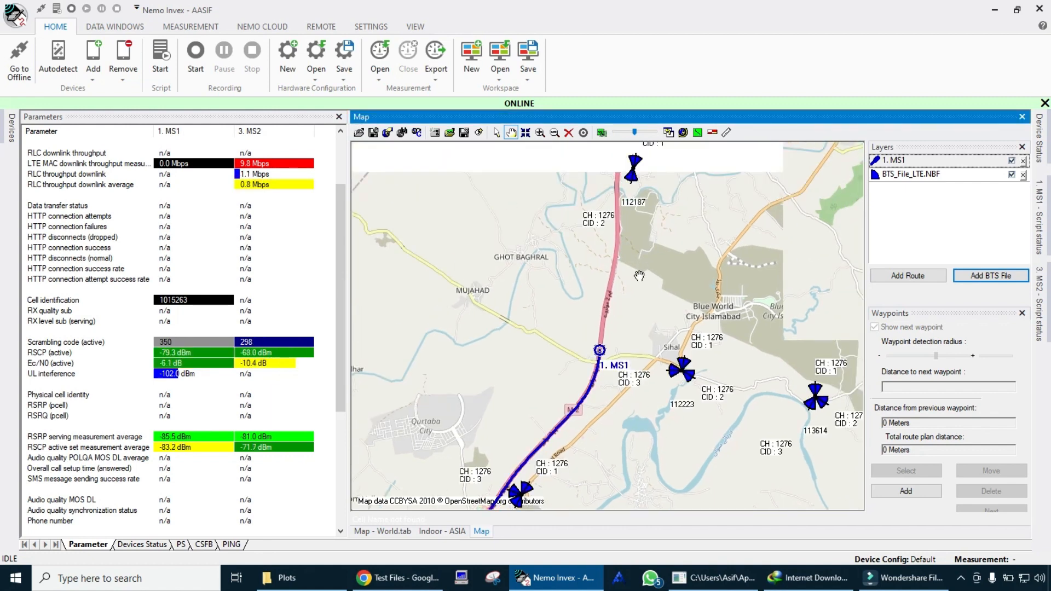
drag(639, 276, 629, 315)
drag(635, 262, 622, 312)
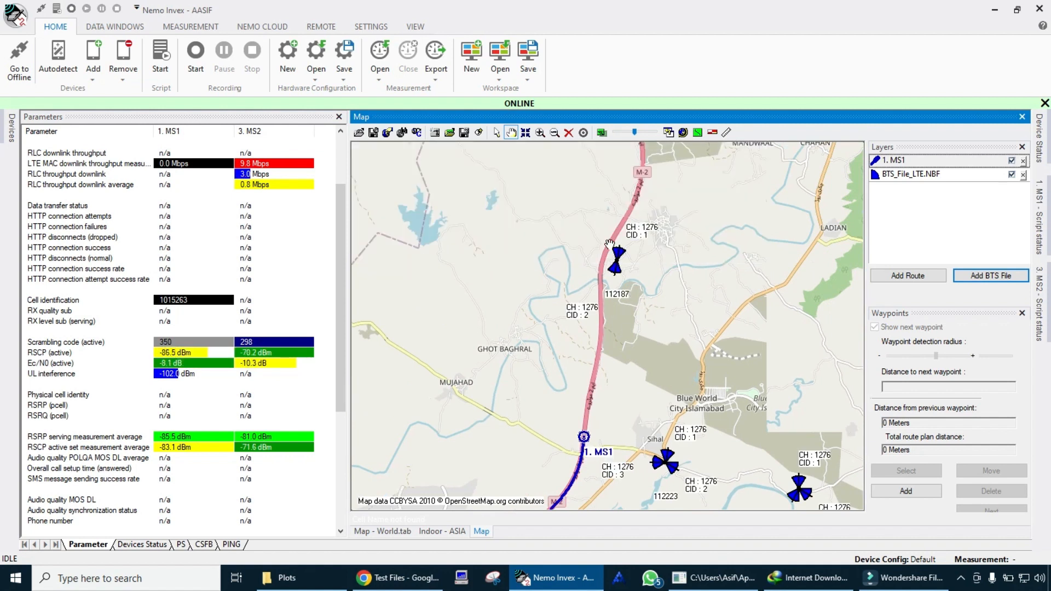
click(199, 63)
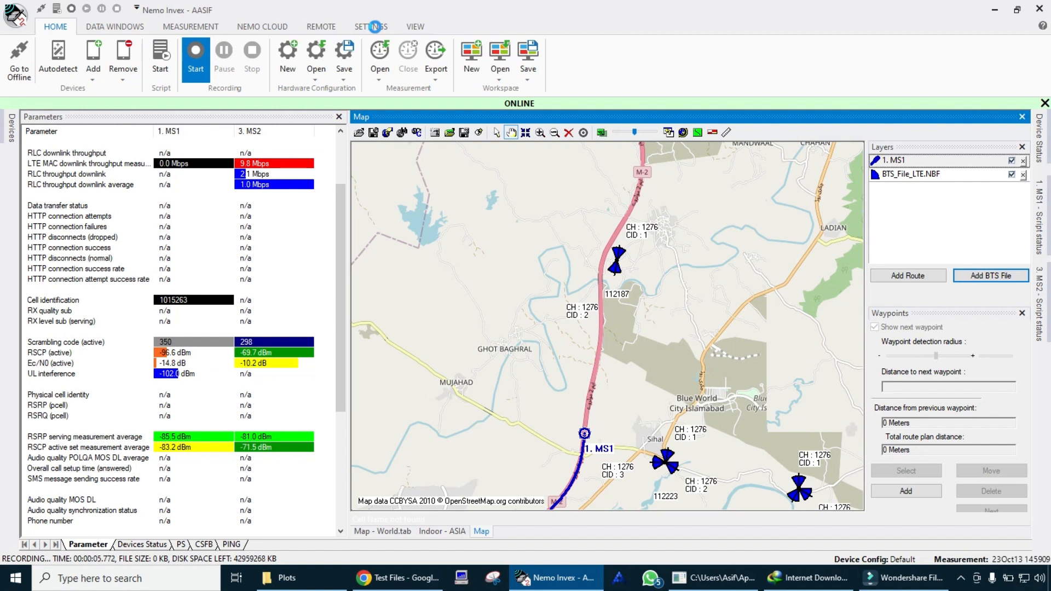
click(372, 26)
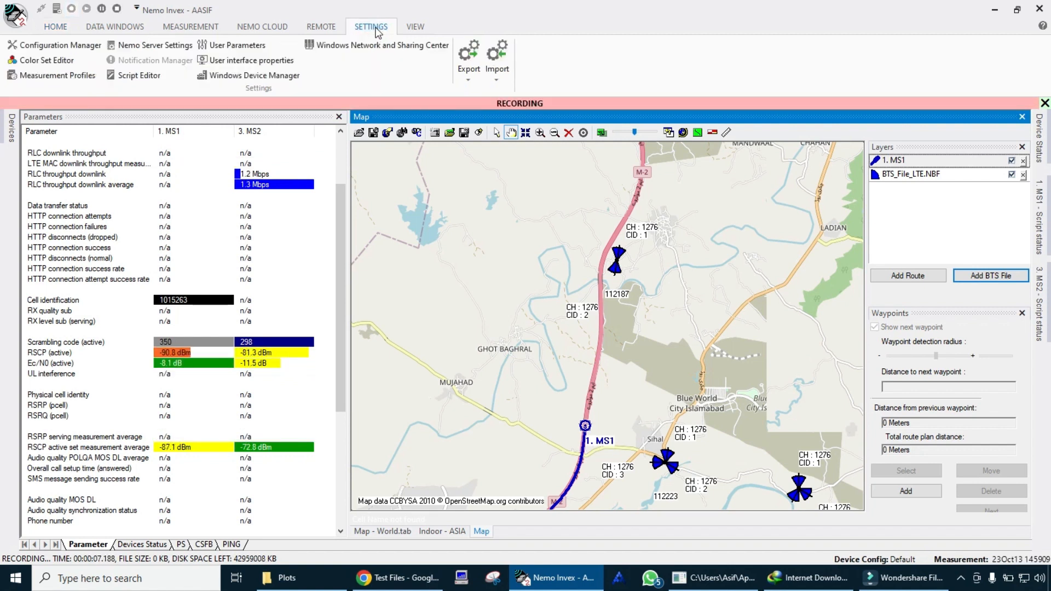
click(252, 61)
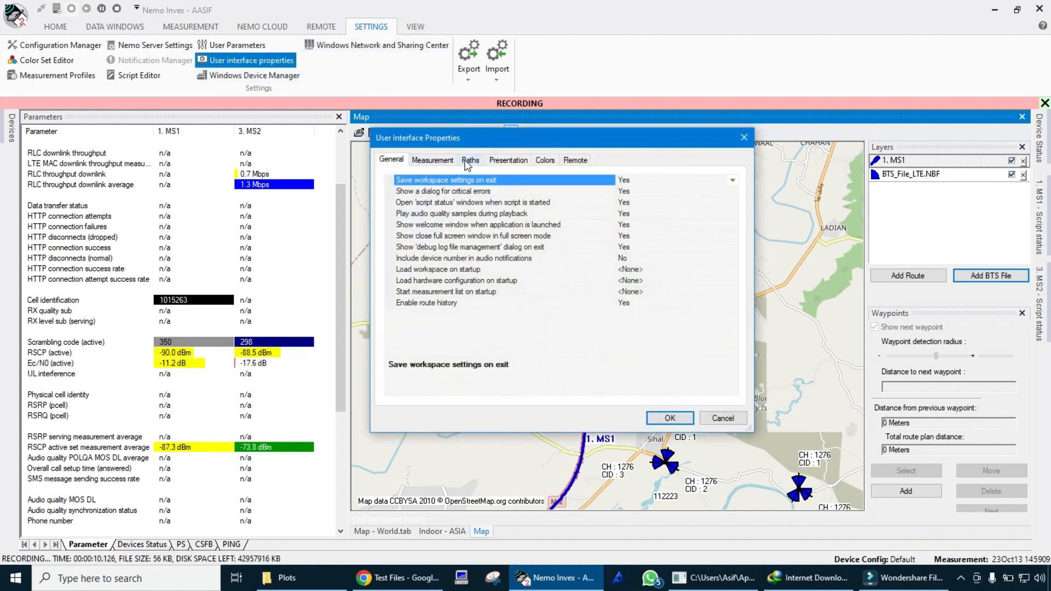
click(470, 160)
click(396, 159)
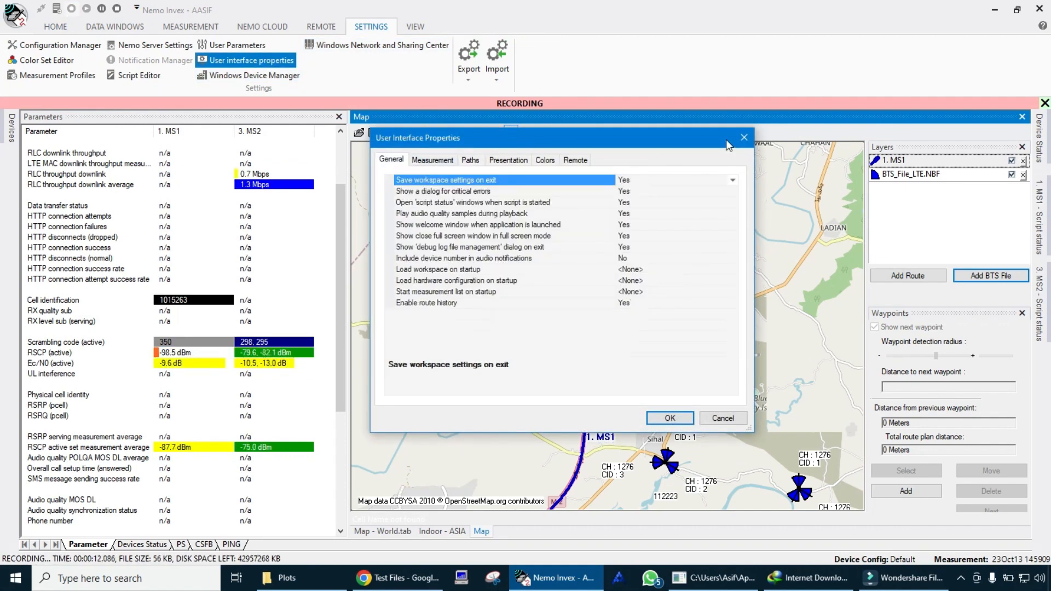
click(743, 138)
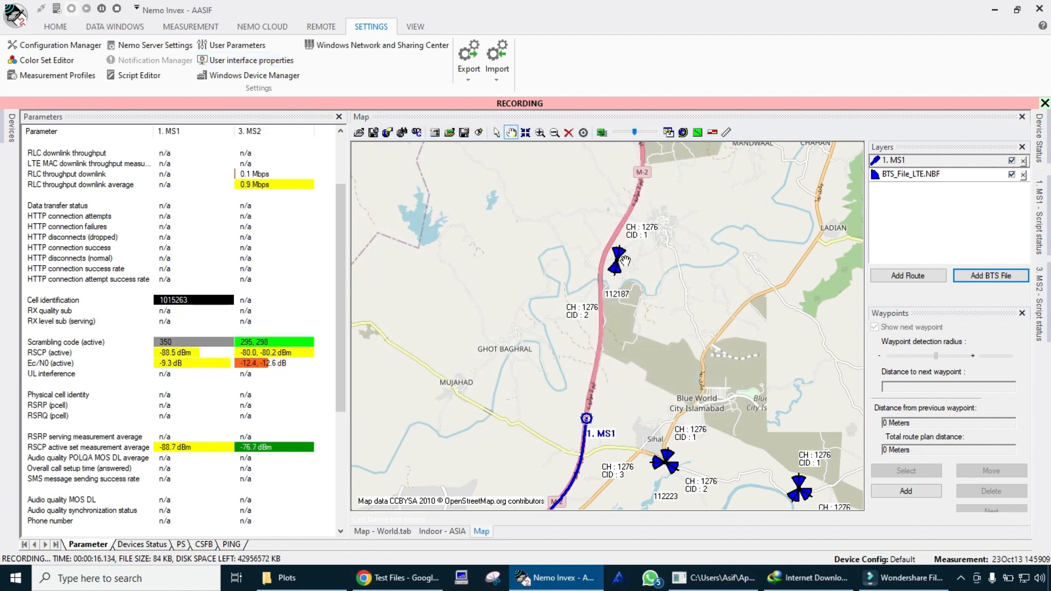
- Add the 3G U900 NBF base station file to the map with MS1 connected to it
mouse_move(622, 256)
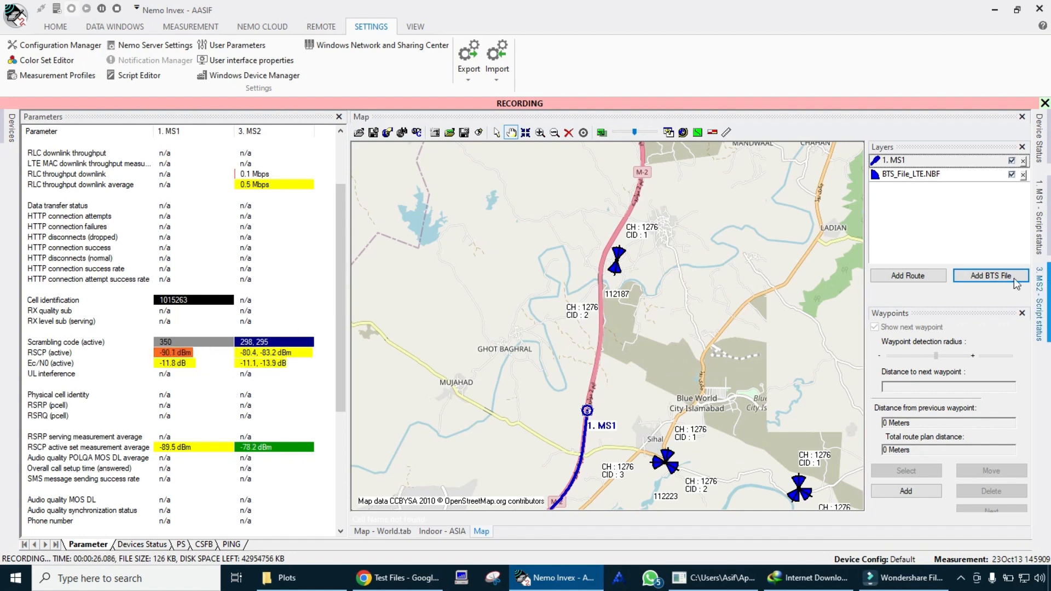
click(996, 278)
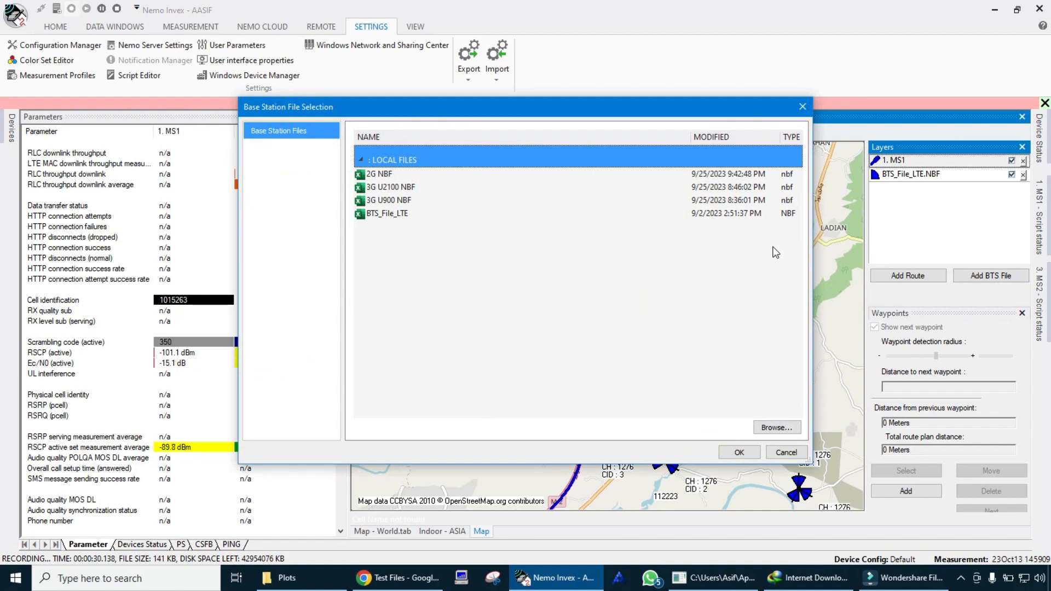
double_click(404, 200)
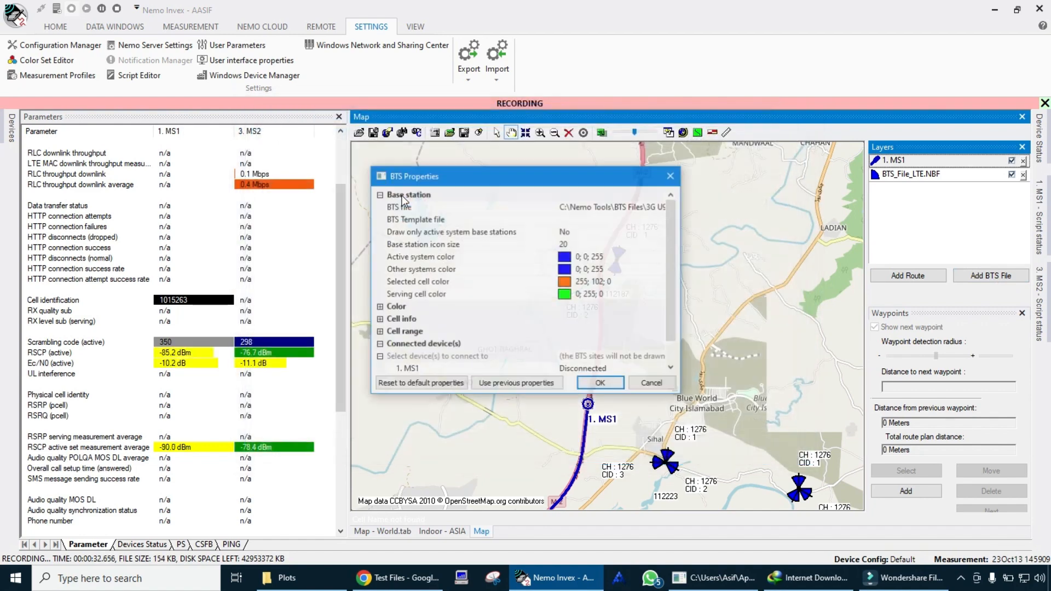
click(625, 368)
click(600, 383)
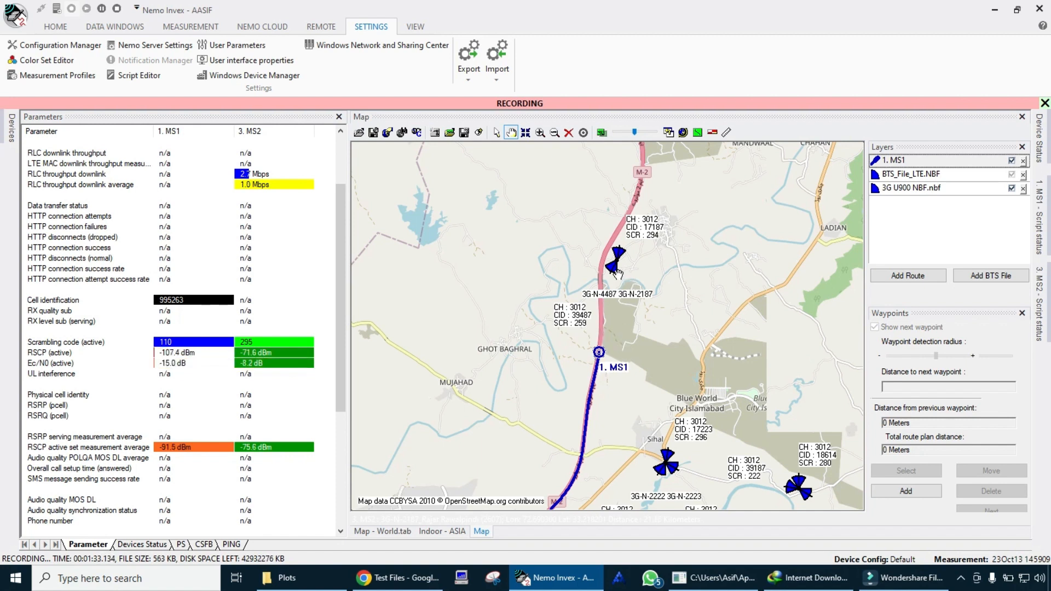
- View the Devices Status parameters of both phones and return to the main Parameter page
click(265, 185)
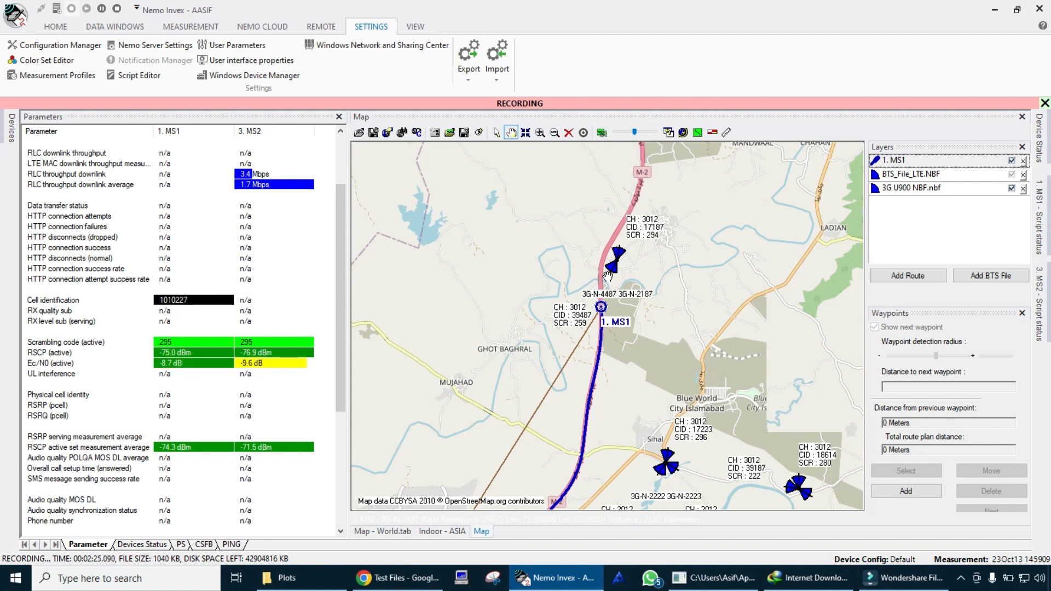
double_click(141, 545)
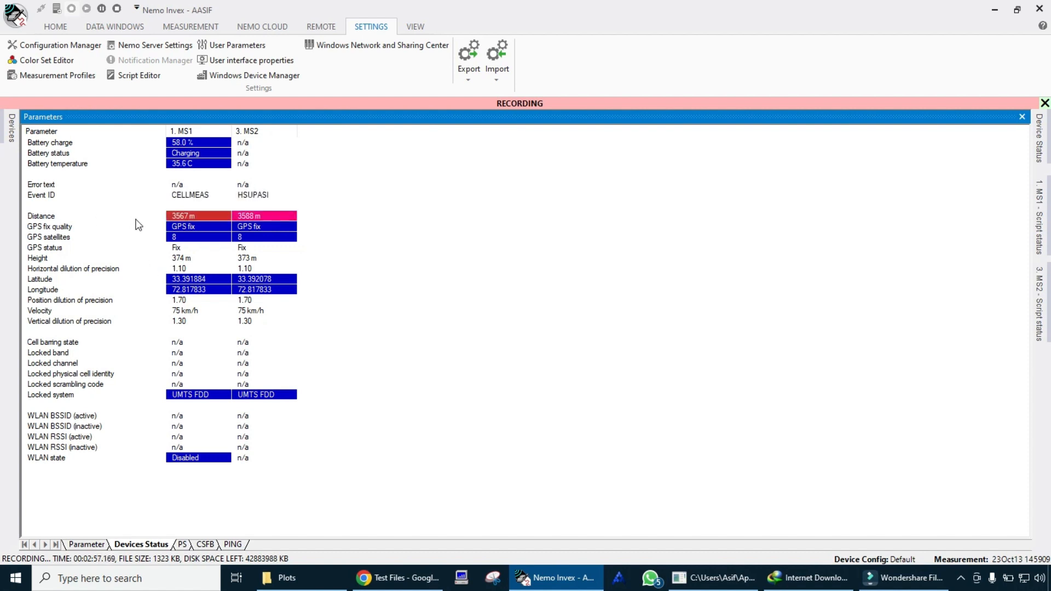
click(86, 544)
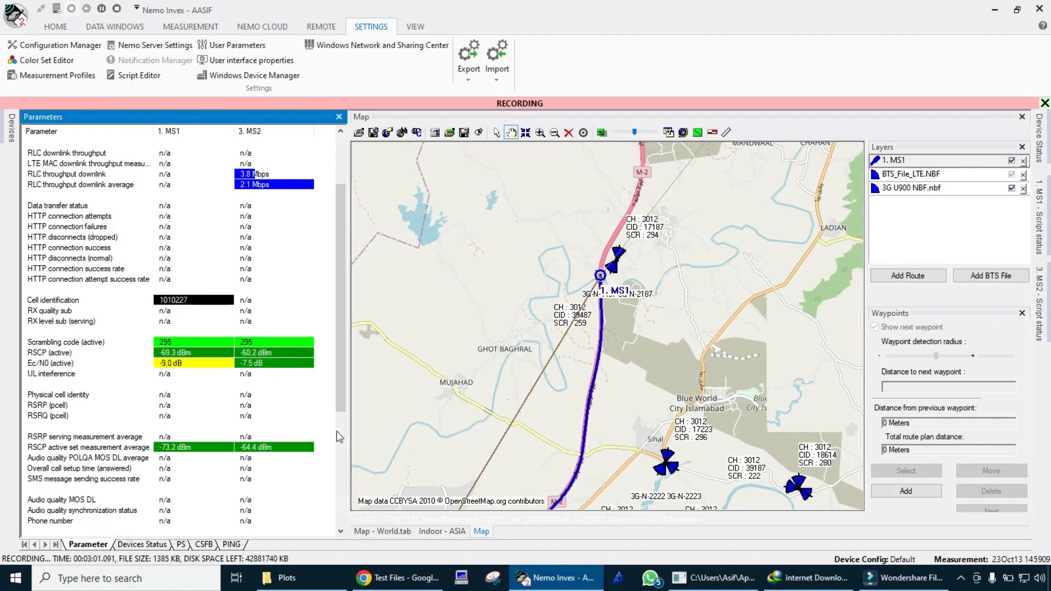
- Zoom the map in around MS1 and the nearby 3G-N-4487 site, and zoom back out to show the surrounding roads
mouse_move(616, 267)
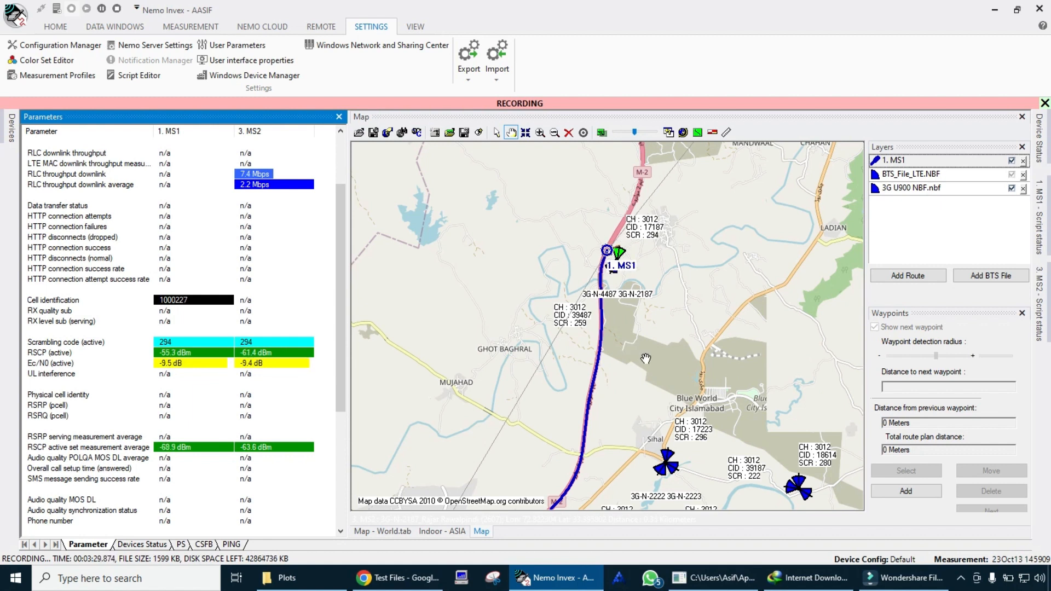
click(539, 133)
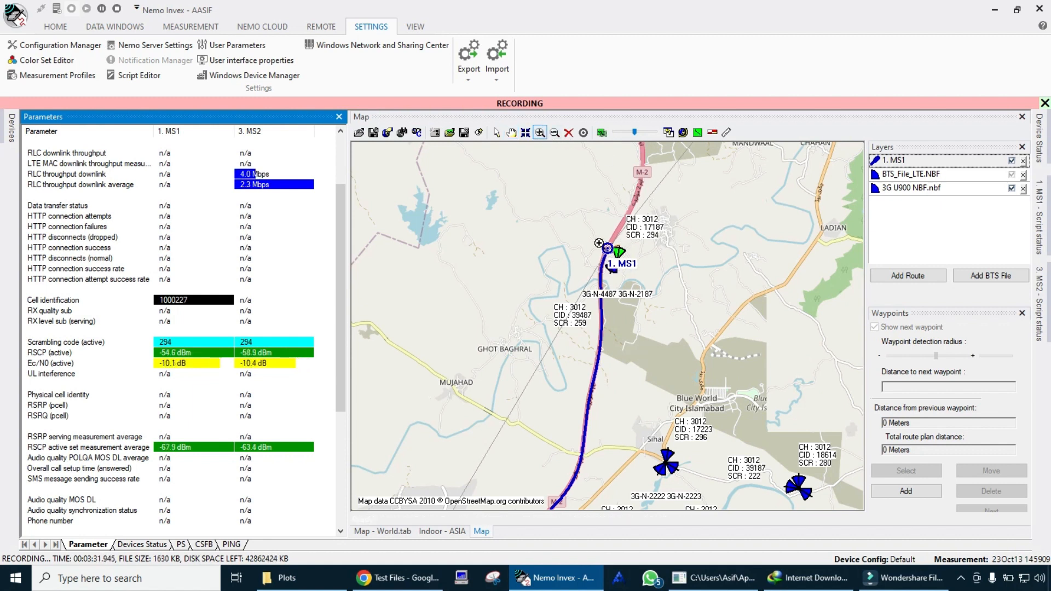
click(648, 280)
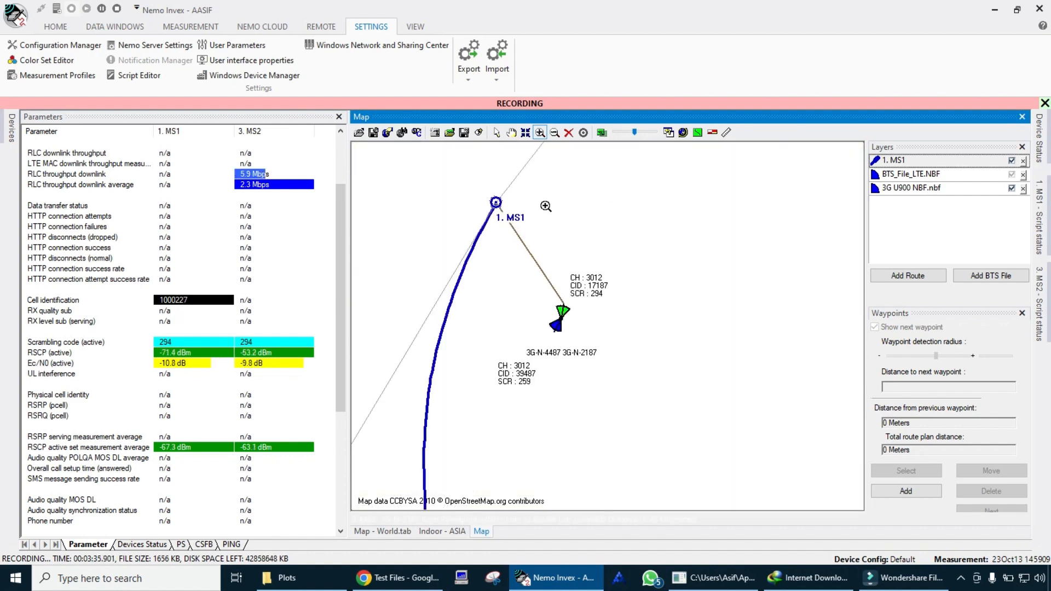
click(554, 135)
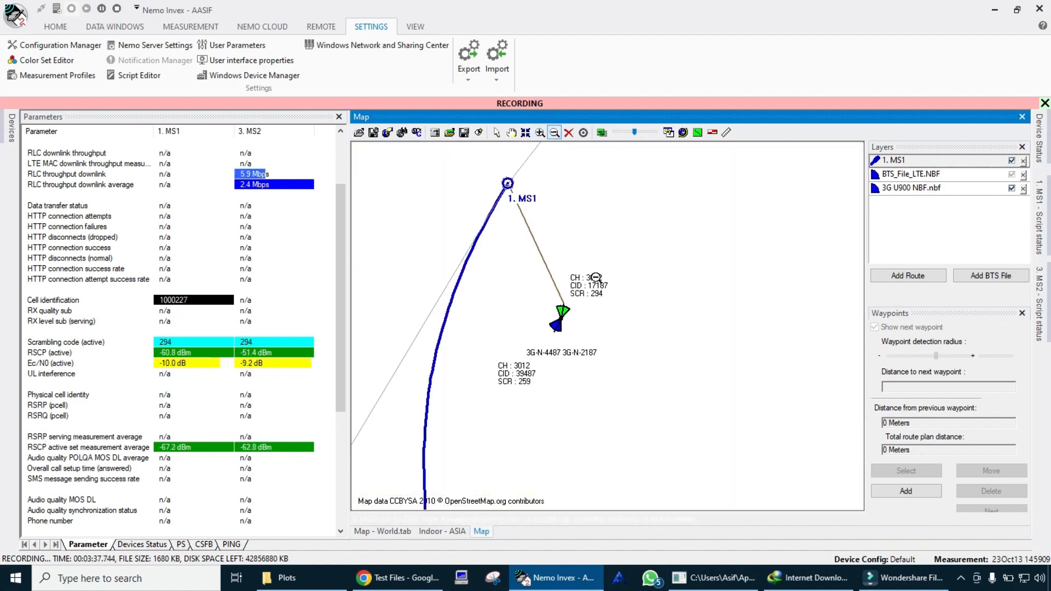
click(596, 278)
click(639, 346)
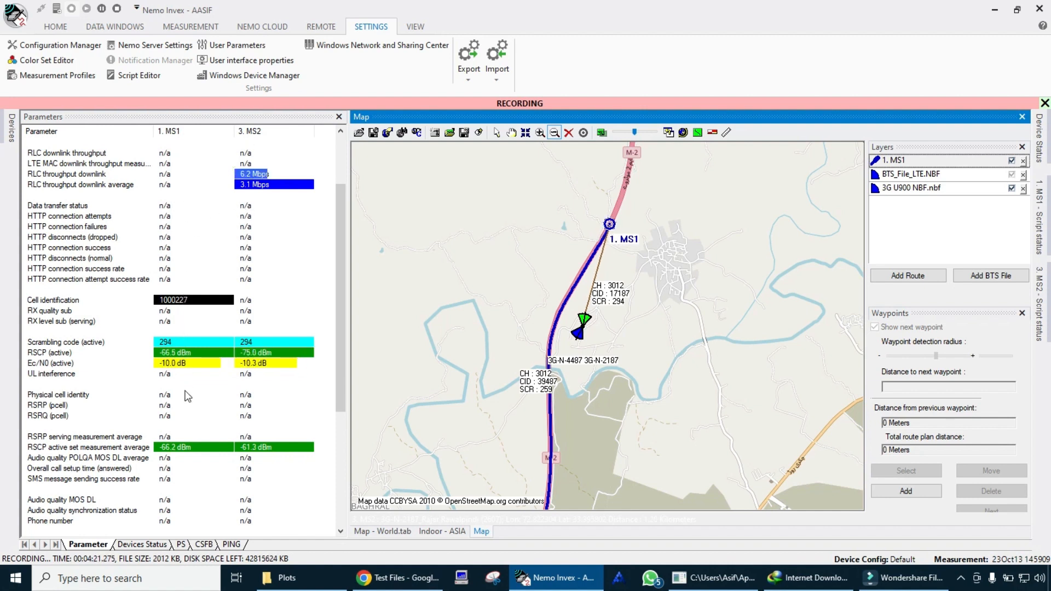
- Bring the RLC uplink and downlink throughput rows into view and shift the map to show the motorway ahead of MS1
click(267, 171)
scroll(266, 181, up, 2)
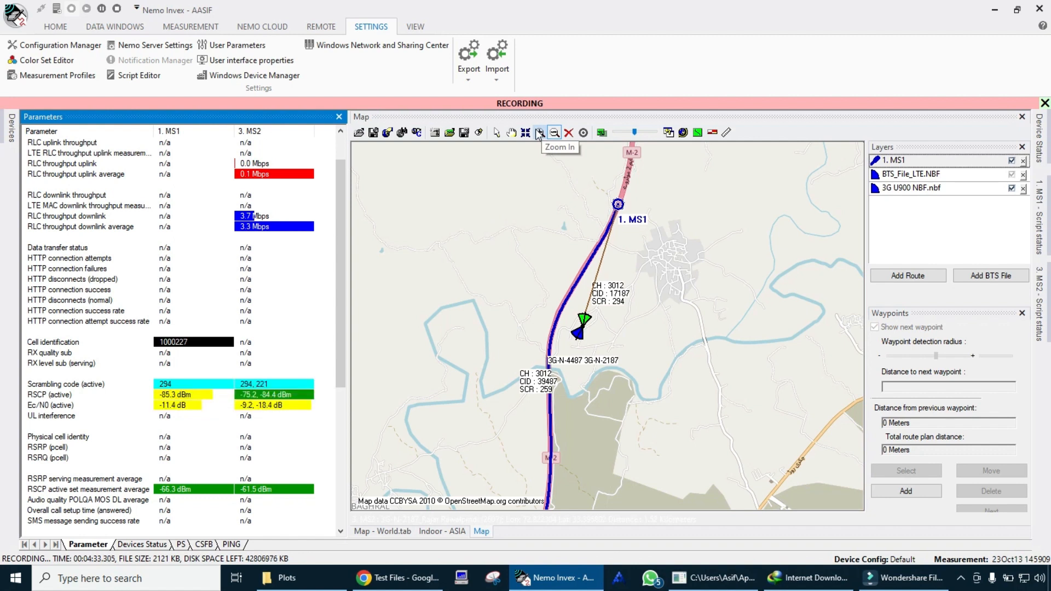
click(512, 134)
drag(568, 186, 548, 272)
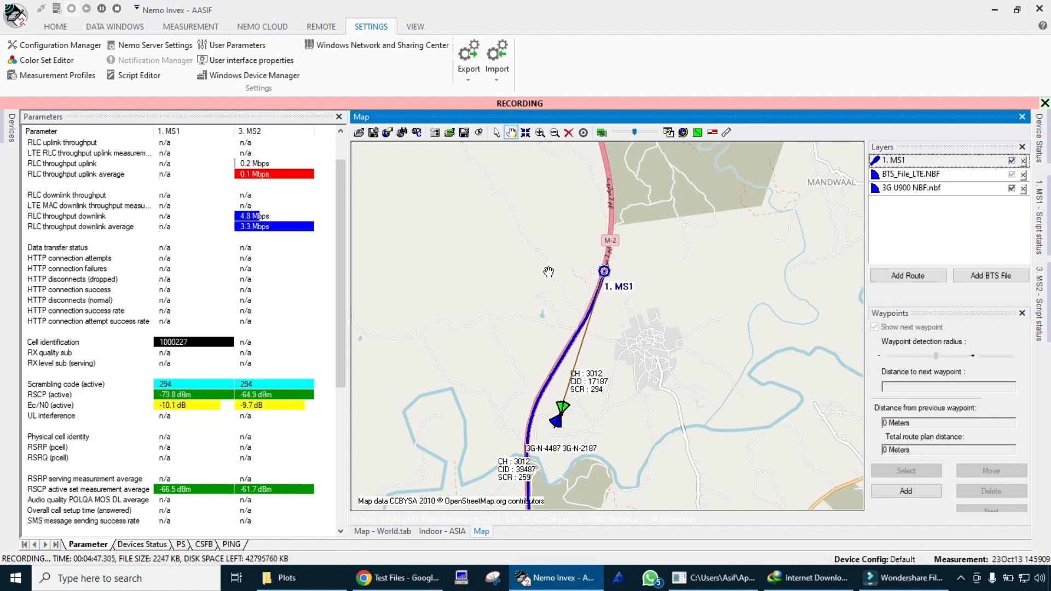
- Zoom the map out around MS1 and inspect the cell details of the 3G-N-2582 and 3G-N-2190 site ahead
click(554, 132)
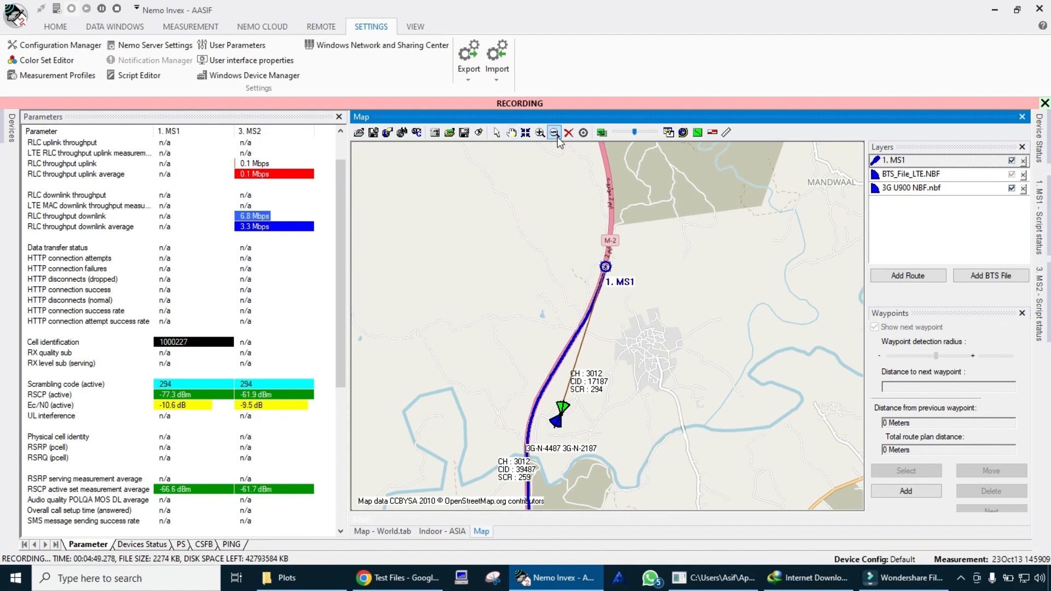
click(583, 272)
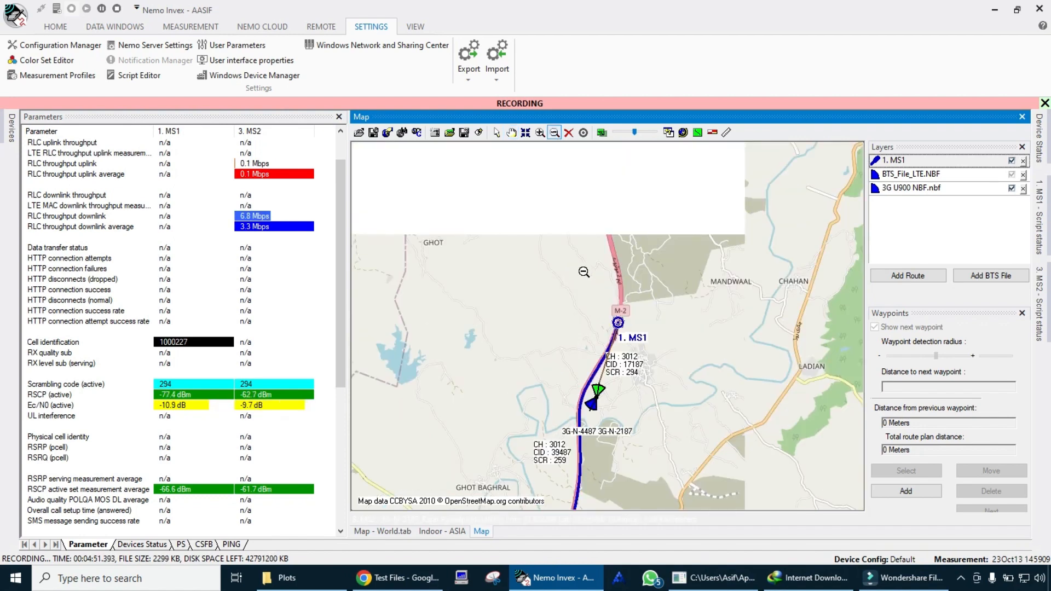
click(584, 272)
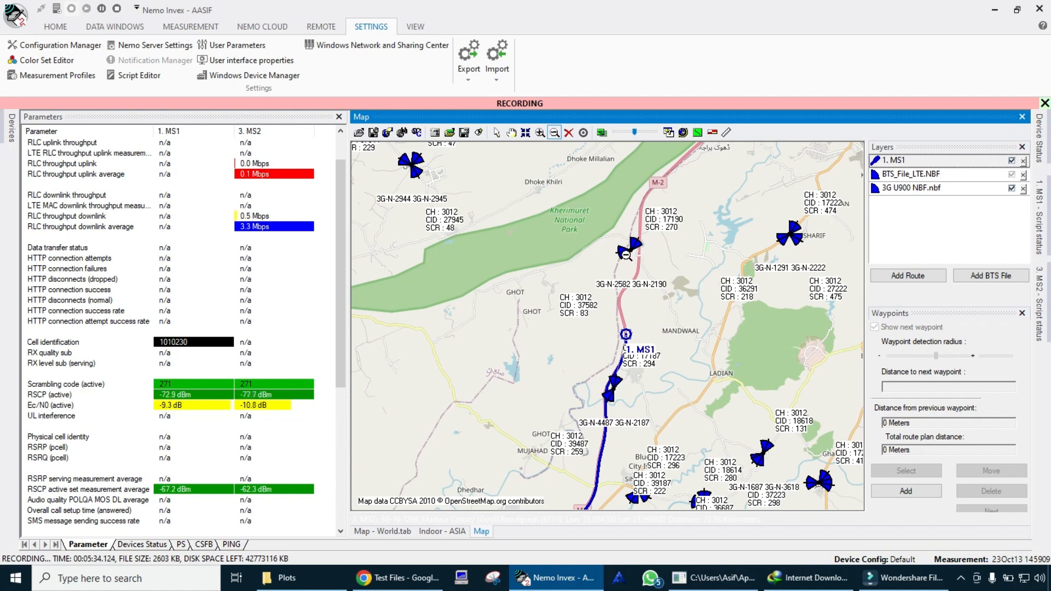
mouse_move(626, 255)
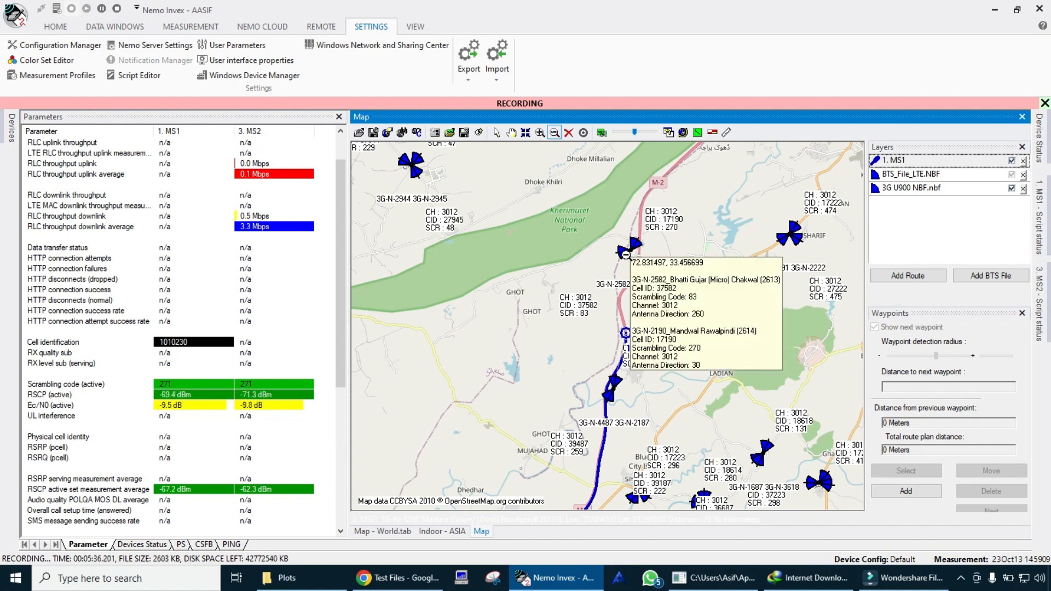
- Stop the recording and rename the measurement as SEC 1 MS1 IDLE MS2 DID 3G
click(55, 26)
click(252, 57)
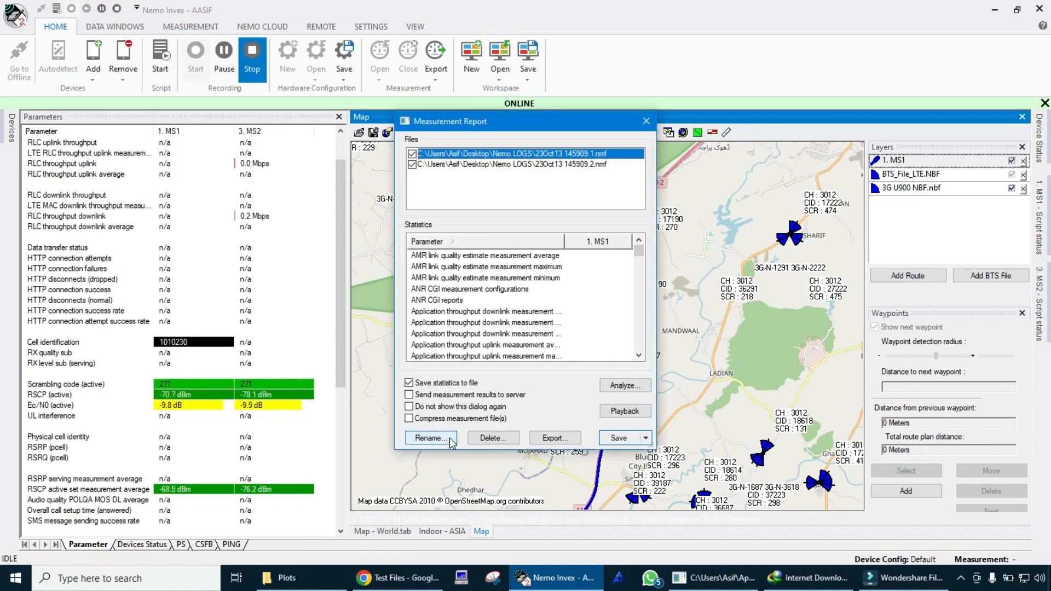
click(432, 438)
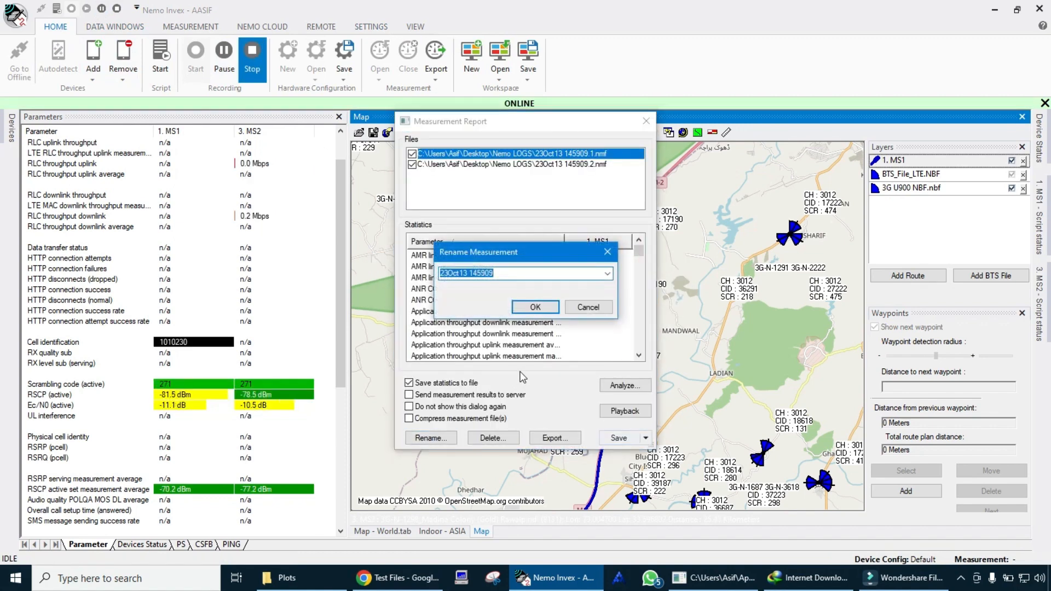
text(SE)
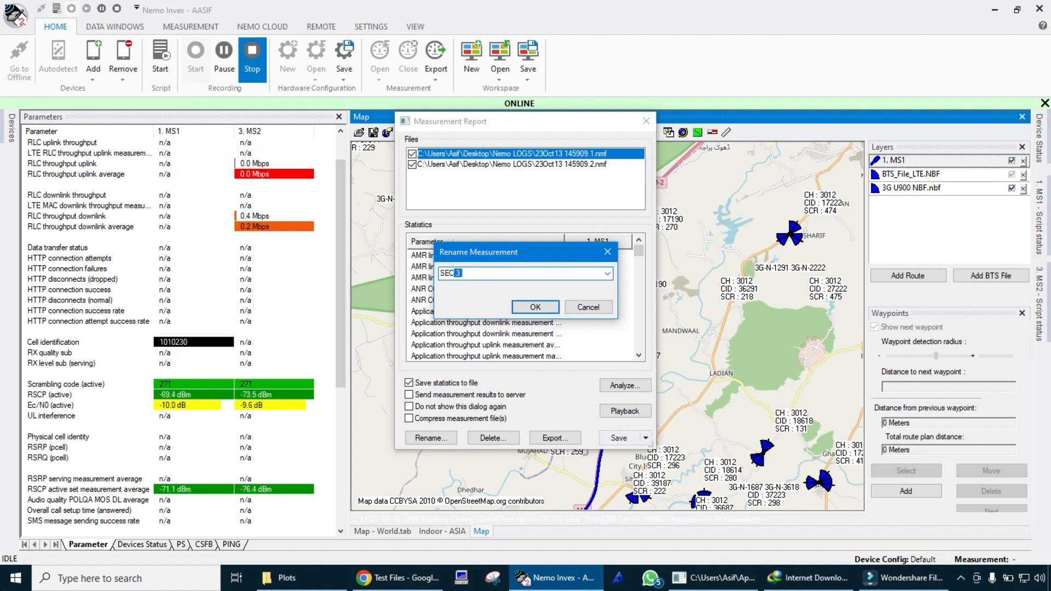
text(C 3)
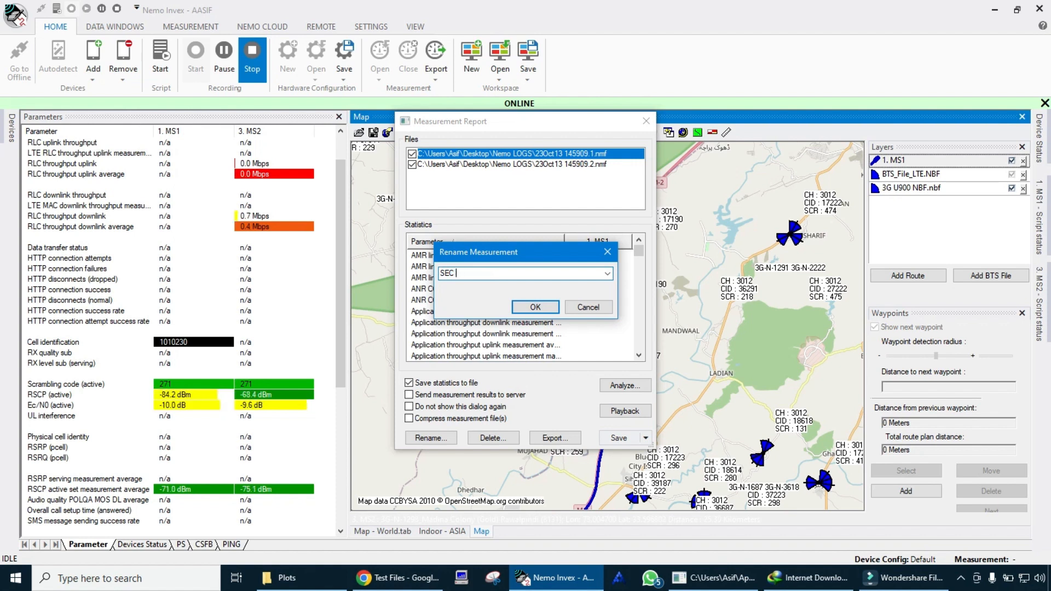
key(BackSpace)
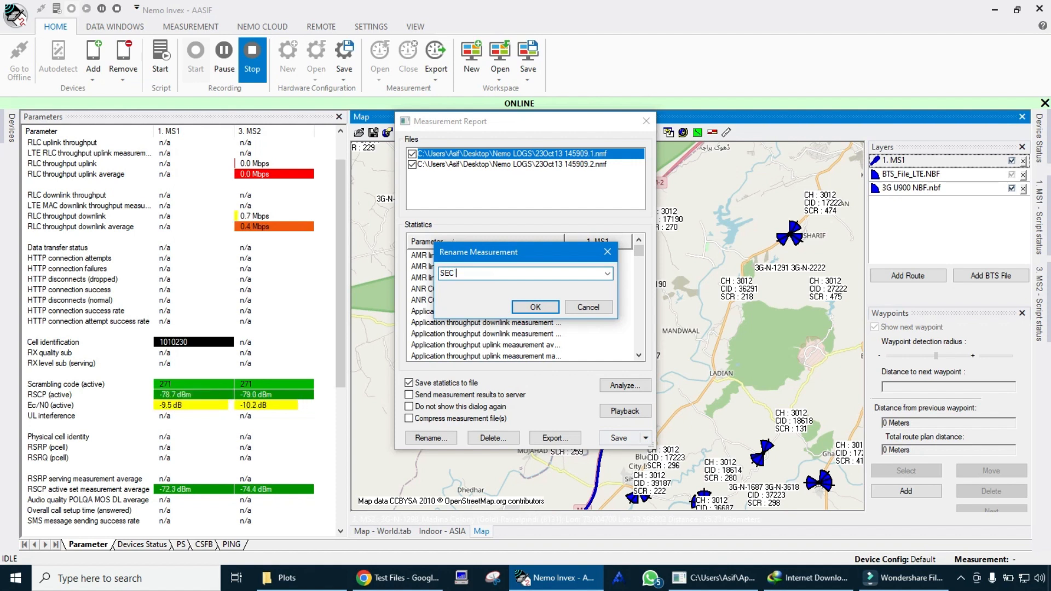
text(1)
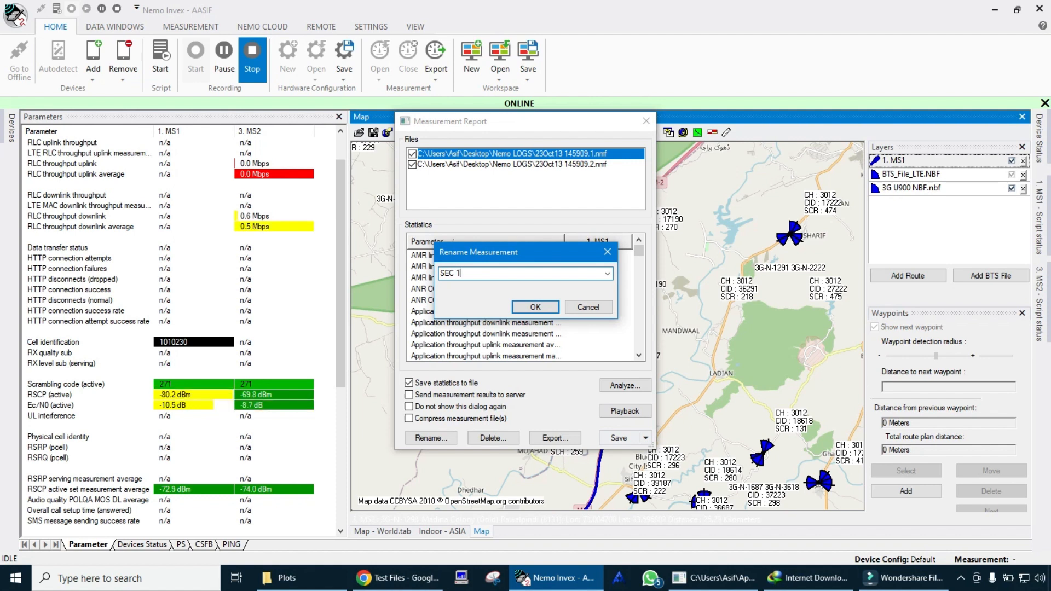
text( MS1 I)
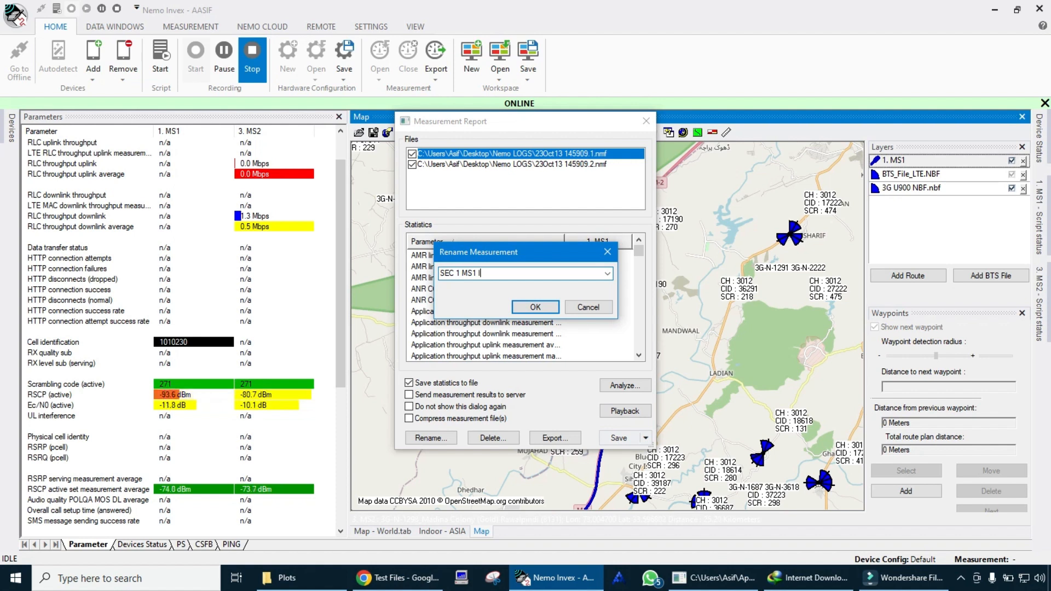
text(DLE)
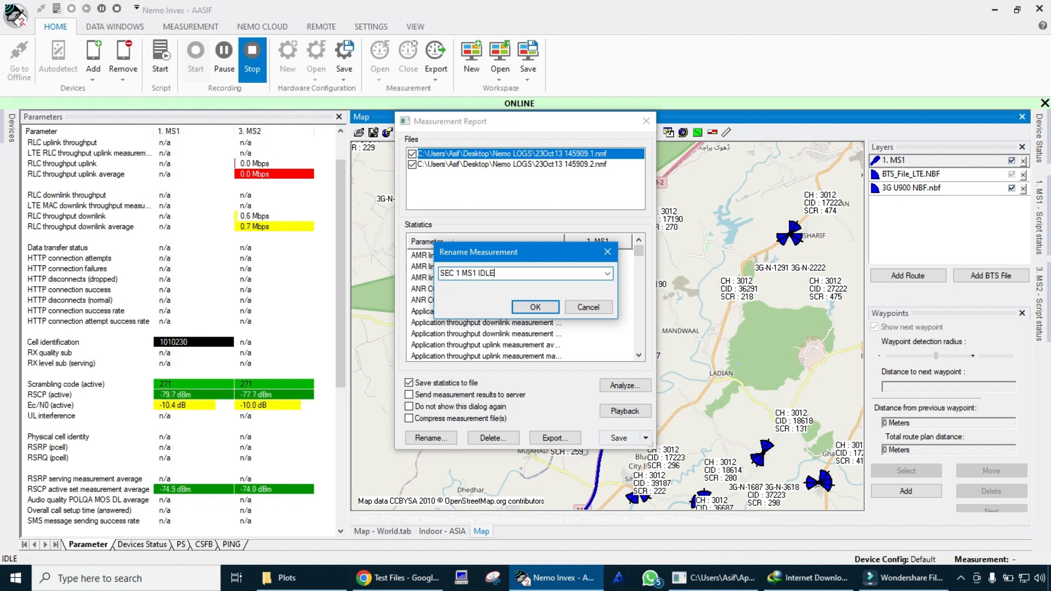
text( MS2)
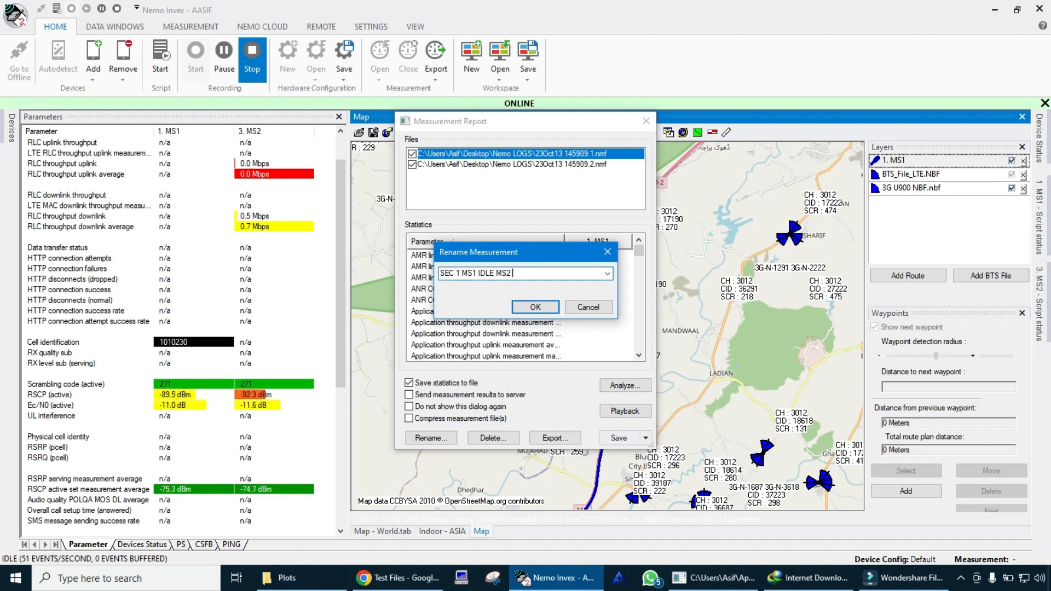
text( DID 3G)
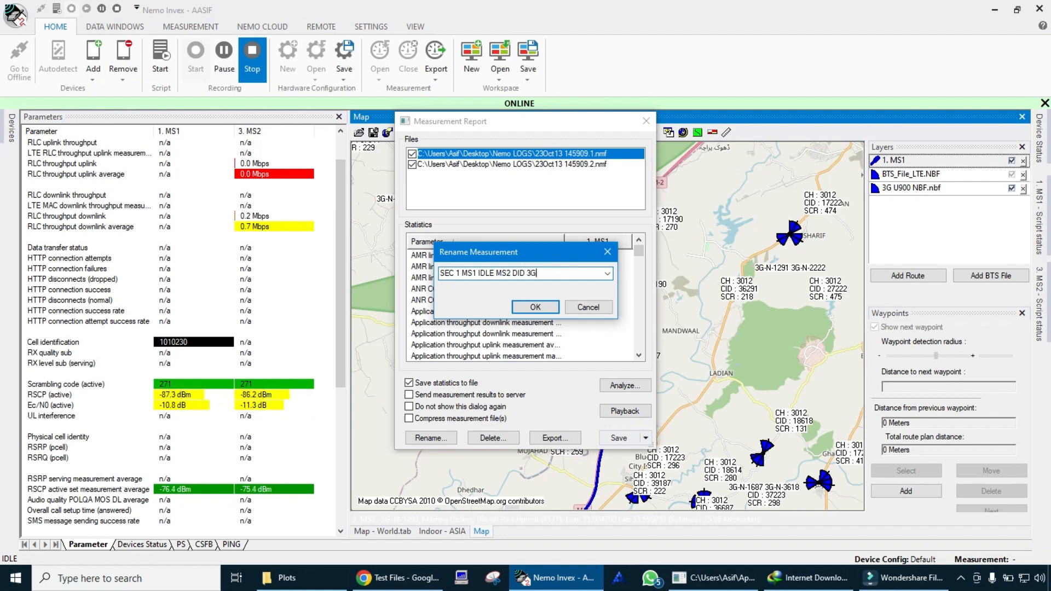
click(534, 307)
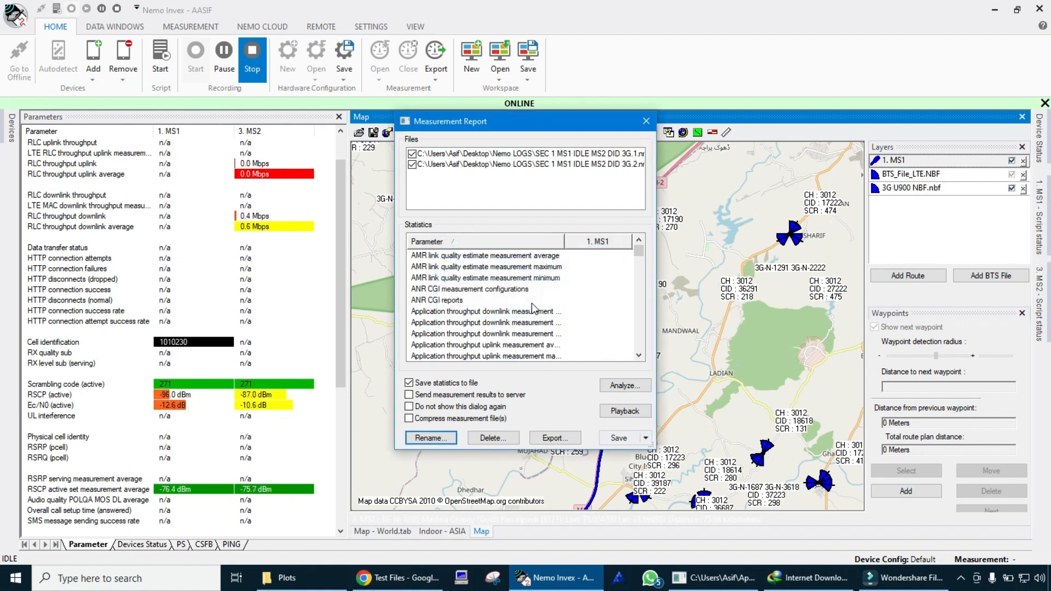
- Save both measurement files from the report and minimize the program to reveal the desktop
click(616, 435)
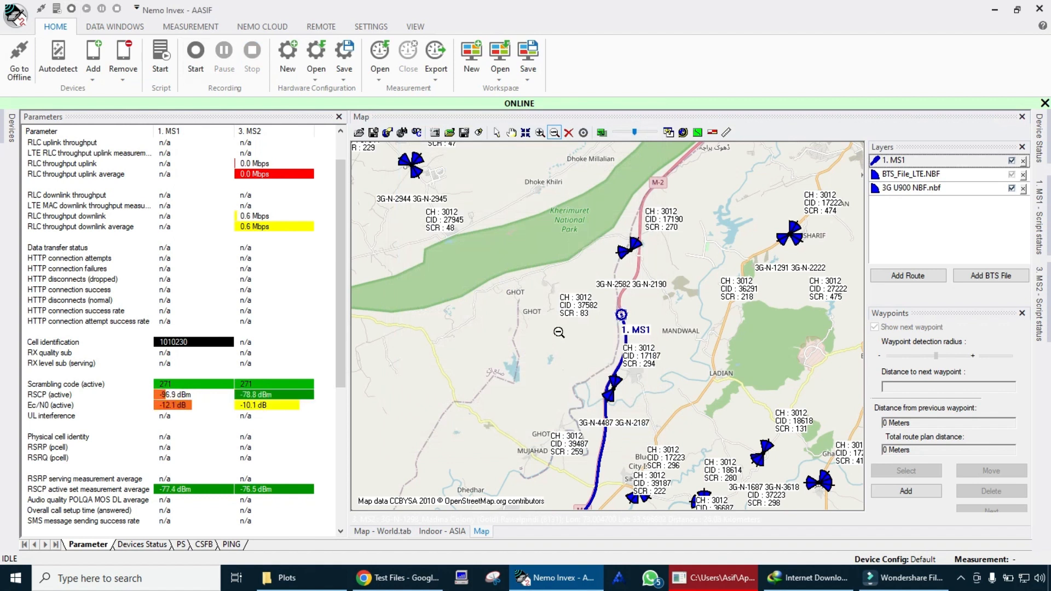
click(996, 10)
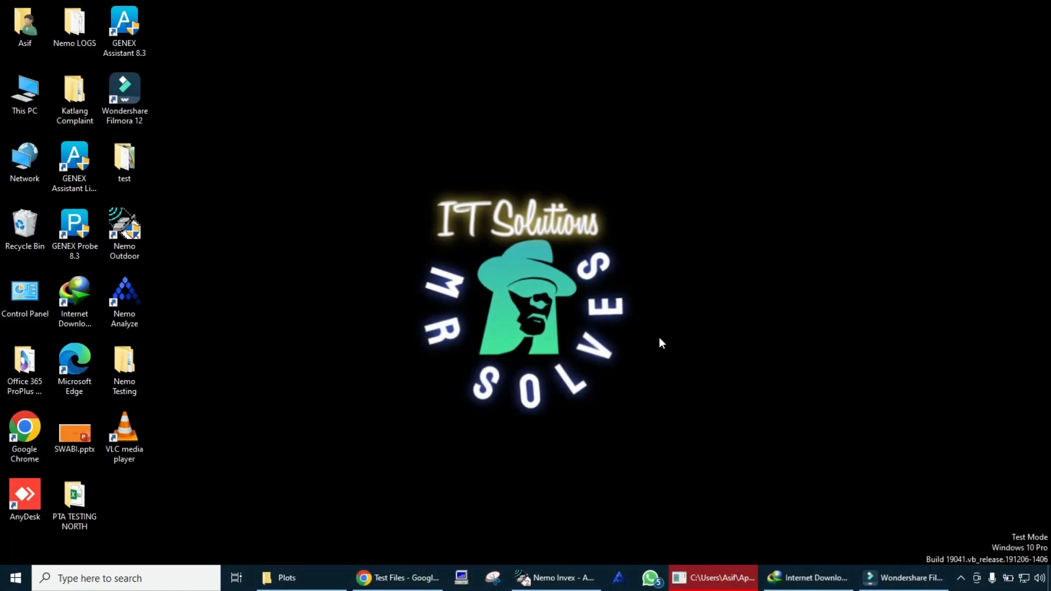